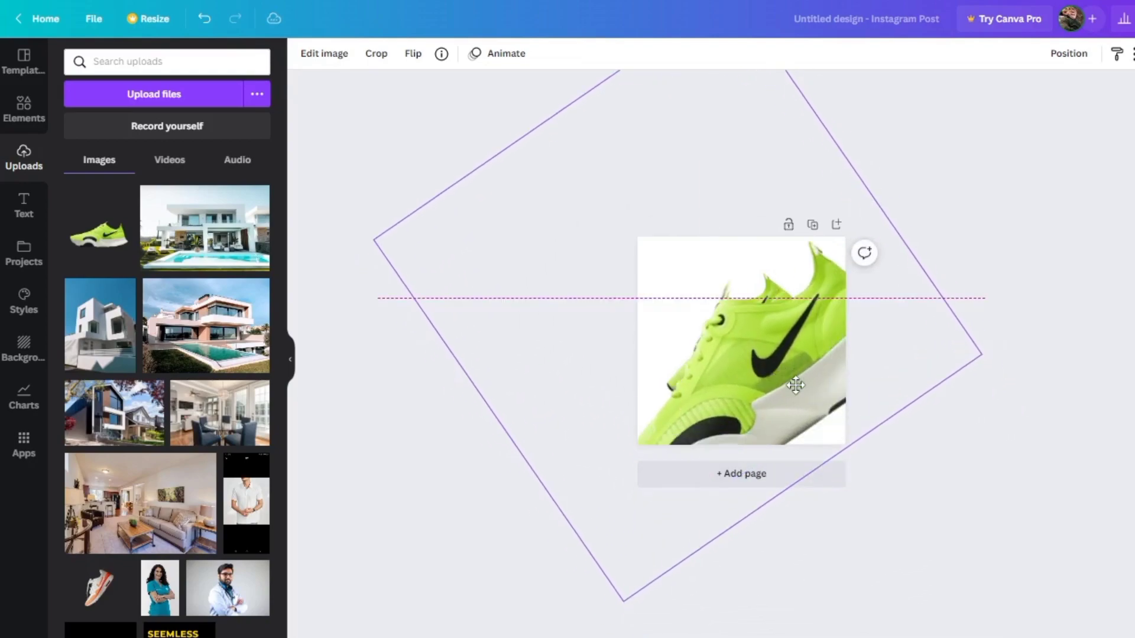
Step: Enlarge and reposition the oversized rotated shoe copy so it overflows the page, and set its transparency to 20
{"action": "left_click_drag", "start_coordinate": [1075, 345], "coordinate": [1102, 362]}
{"action": "left_click_drag", "start_coordinate": [999, 363], "coordinate": [940, 376]}
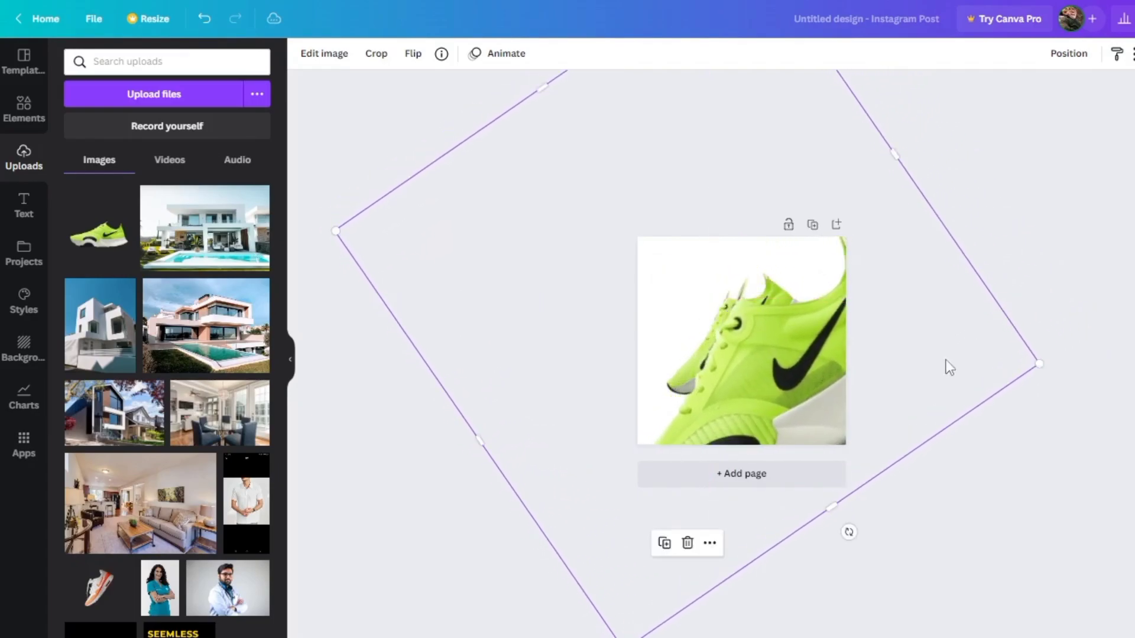
{"action": "left_click", "coordinate": [1132, 57]}
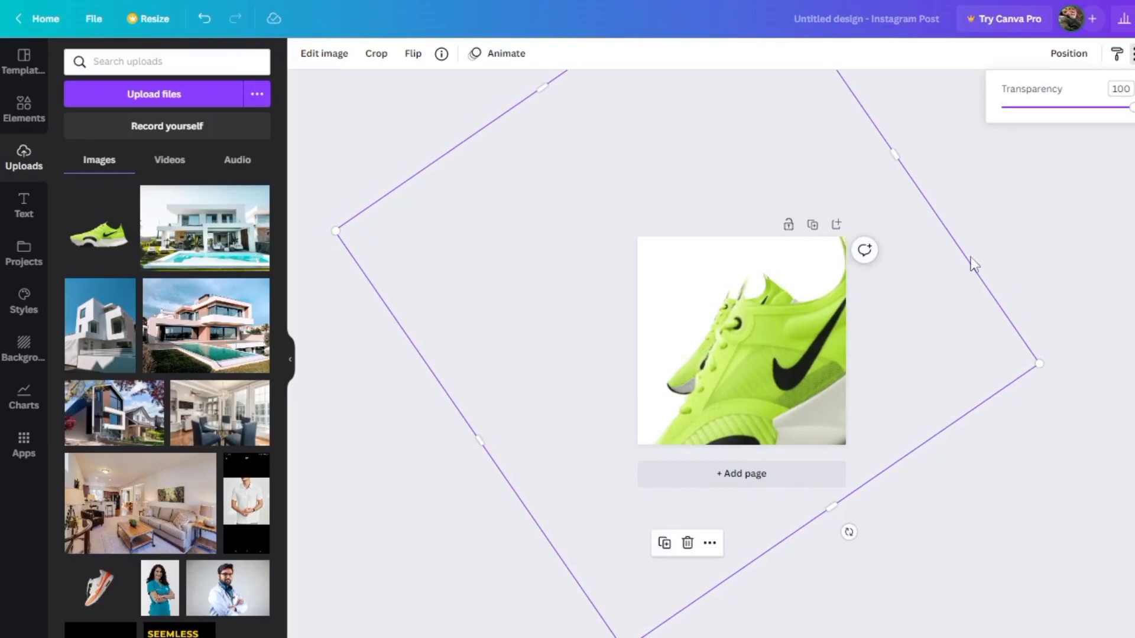
{"action": "left_click_drag", "start_coordinate": [1044, 110], "coordinate": [1037, 107]}
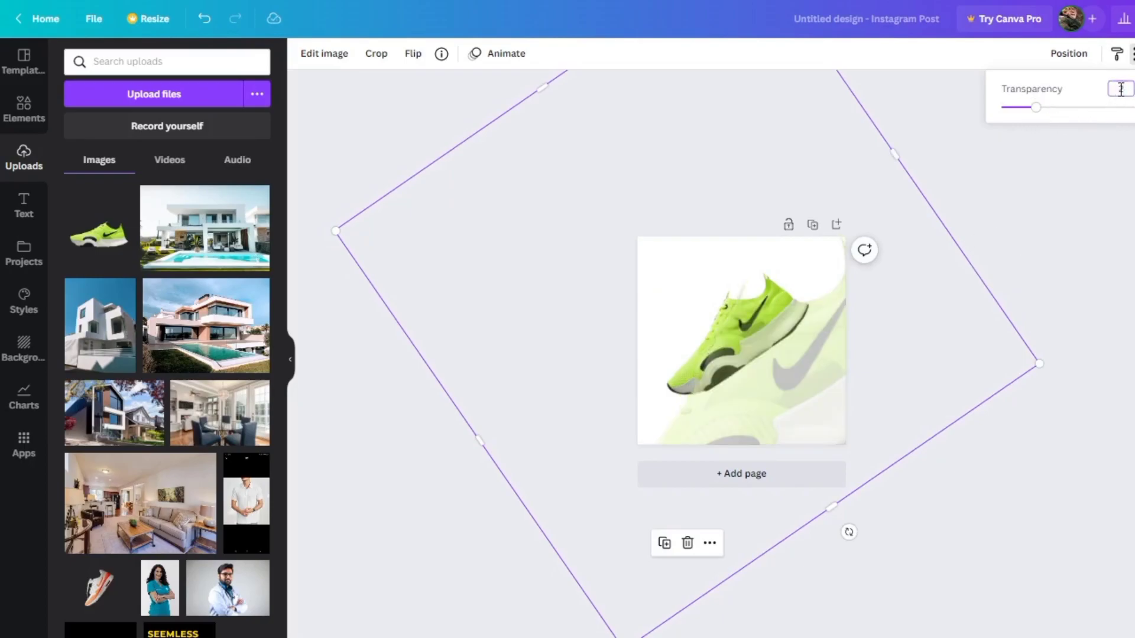
{"action": "key", "text": "Return"}
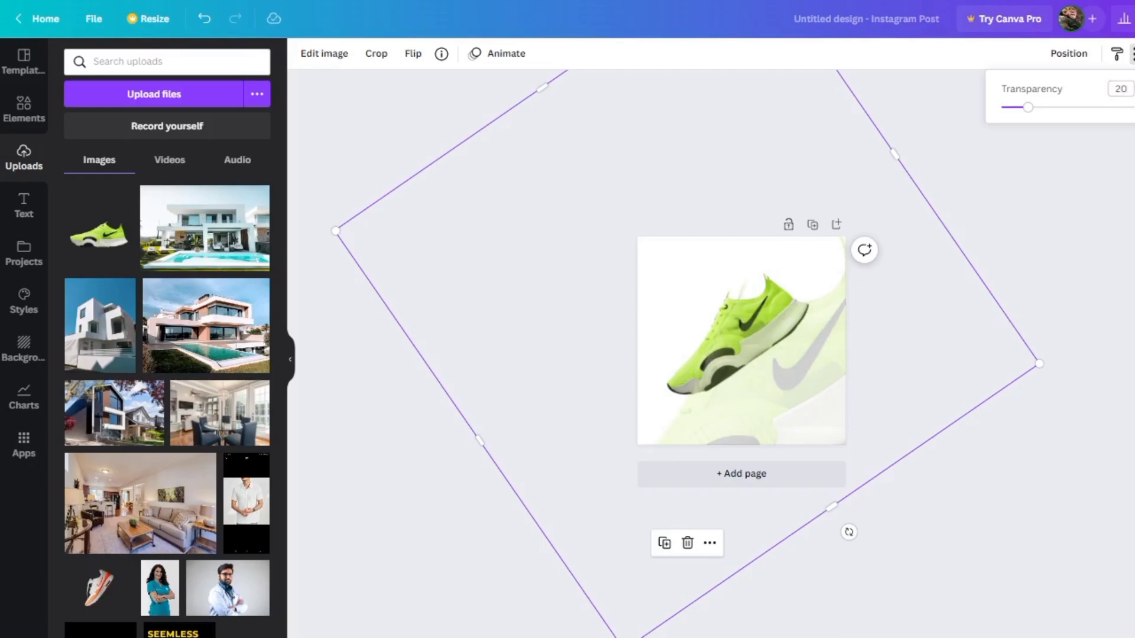
{"action": "left_click", "coordinate": [988, 231]}
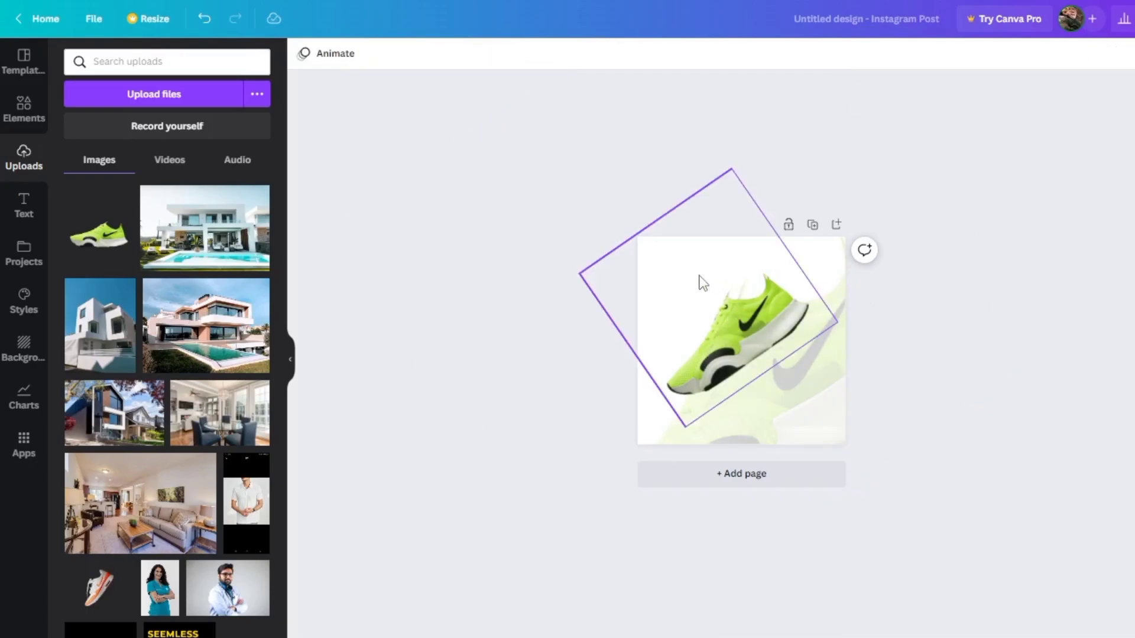
Step: Set the page background color to black
{"action": "double_click", "coordinate": [793, 246]}
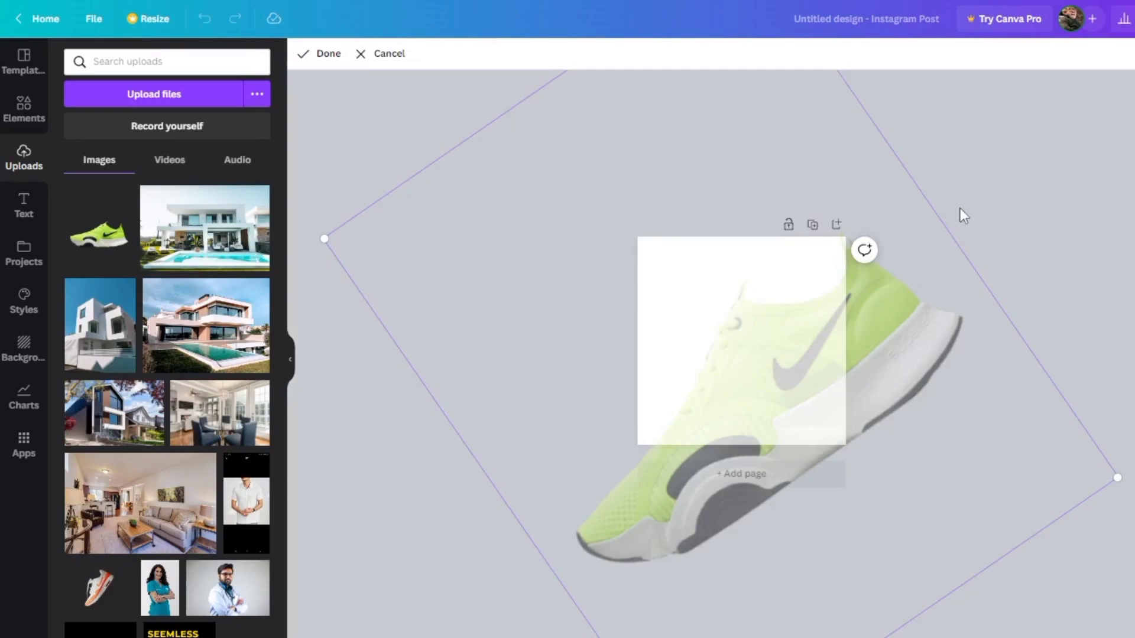
{"action": "left_click", "coordinate": [962, 216]}
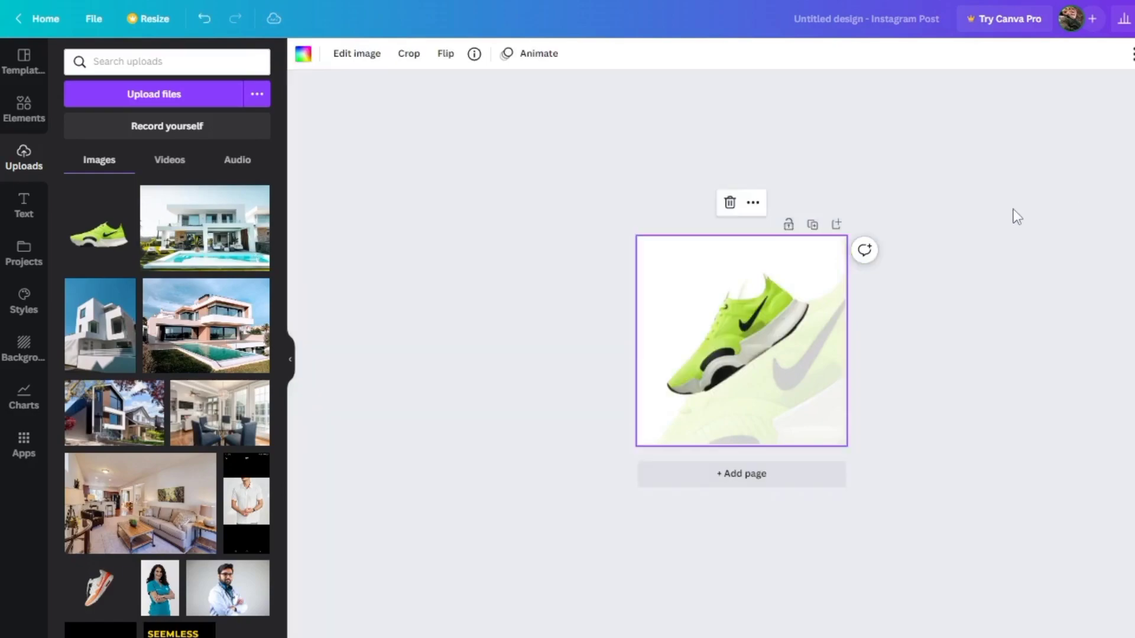
{"action": "left_click", "coordinate": [303, 54]}
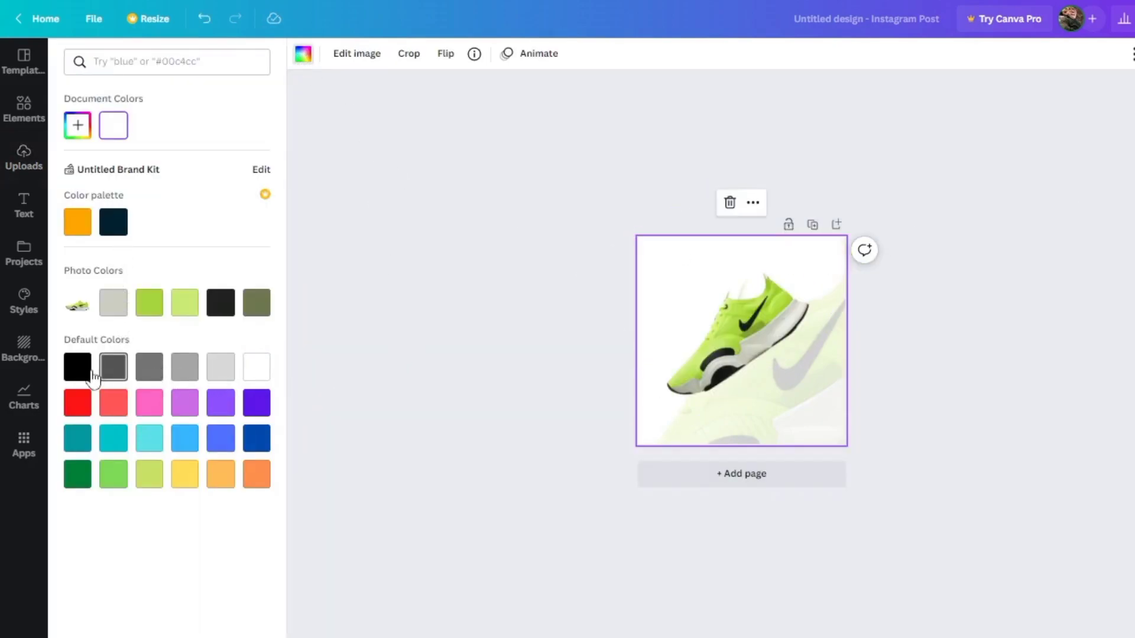
{"action": "left_click", "coordinate": [76, 369]}
{"action": "left_click", "coordinate": [497, 335]}
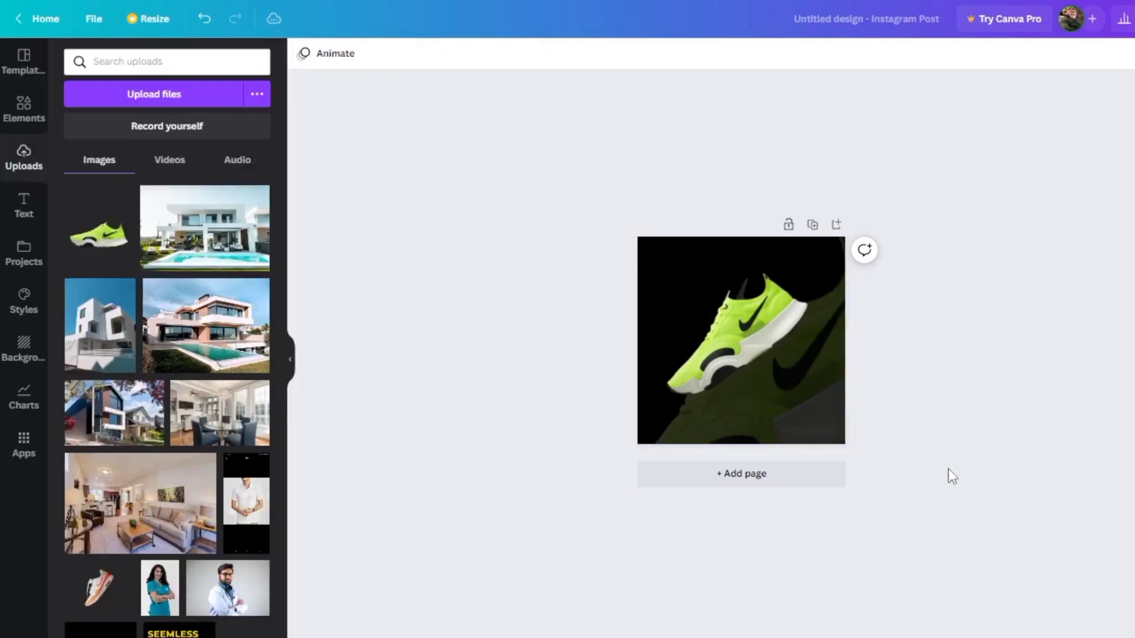
Step: Apply a Drop shadow to the smaller, fully opaque shoe image
{"action": "scroll", "coordinate": [937, 411], "scroll_direction": "up", "scroll_amount": 5}
{"action": "scroll", "coordinate": [948, 406], "scroll_direction": "down", "scroll_amount": 3}
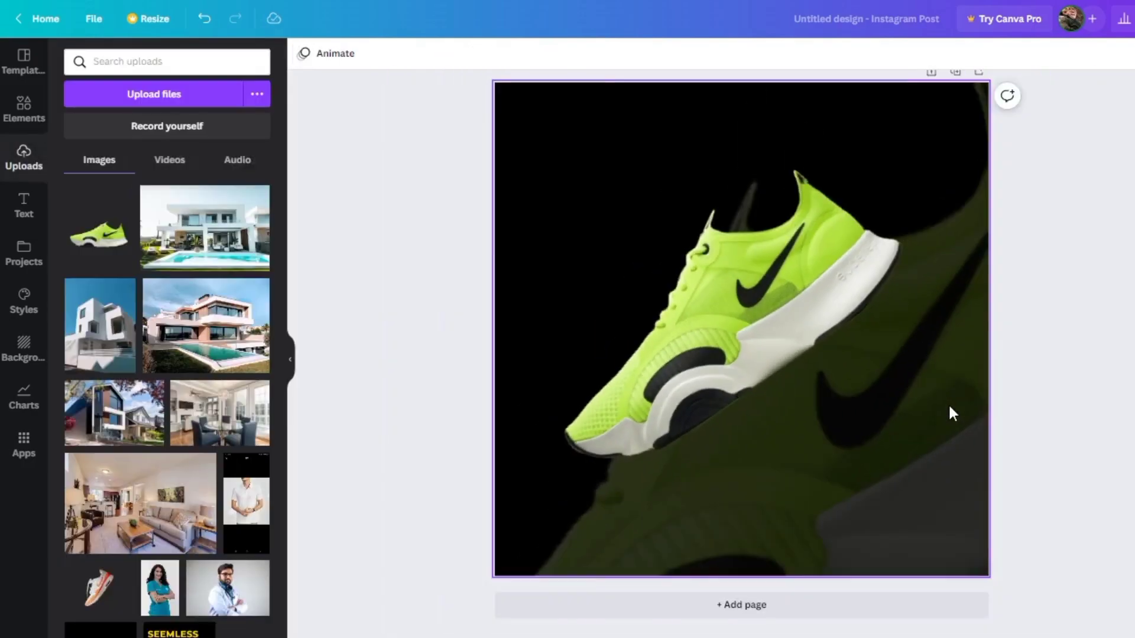
{"action": "left_click", "coordinate": [749, 332]}
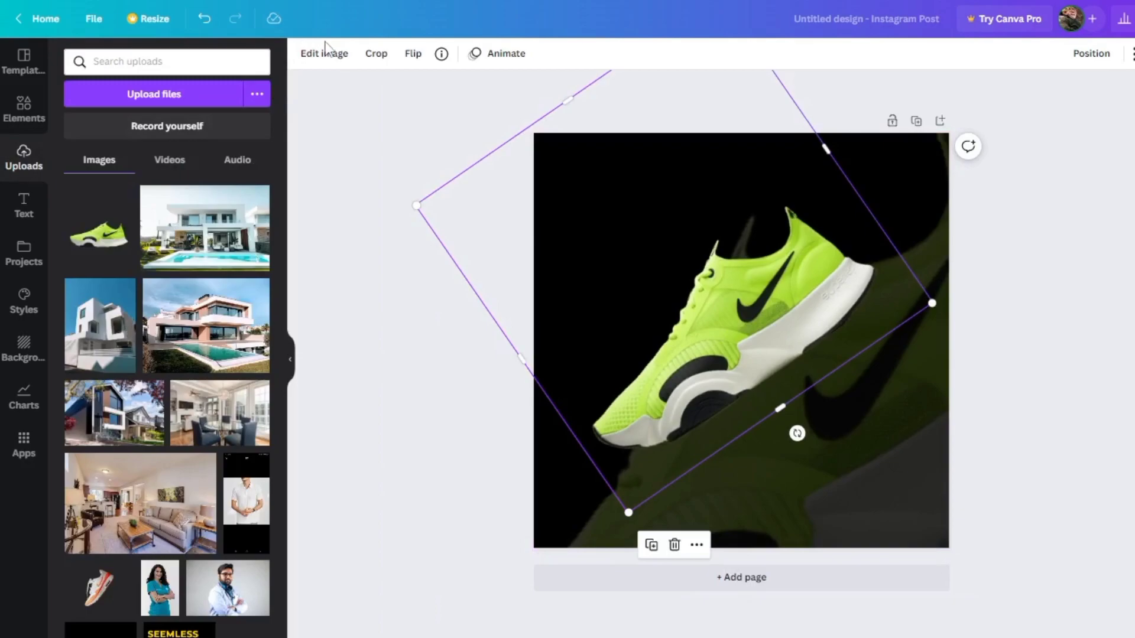
{"action": "scroll", "coordinate": [361, 118], "scroll_direction": "down", "scroll_amount": 2}
{"action": "left_click", "coordinate": [311, 64]}
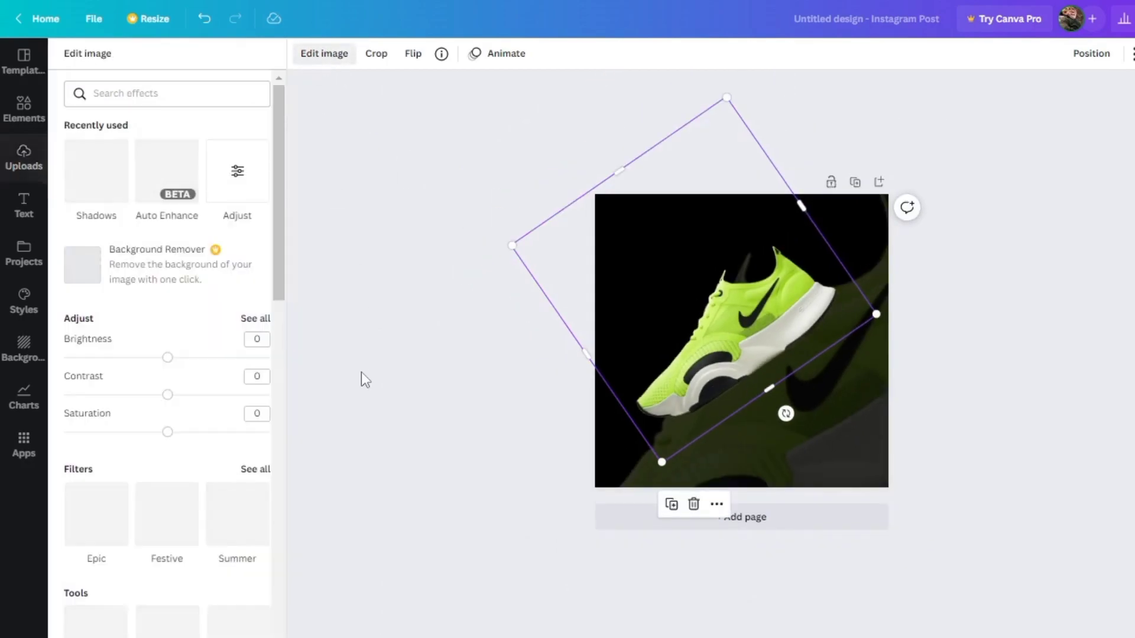
{"action": "left_click", "coordinate": [105, 180]}
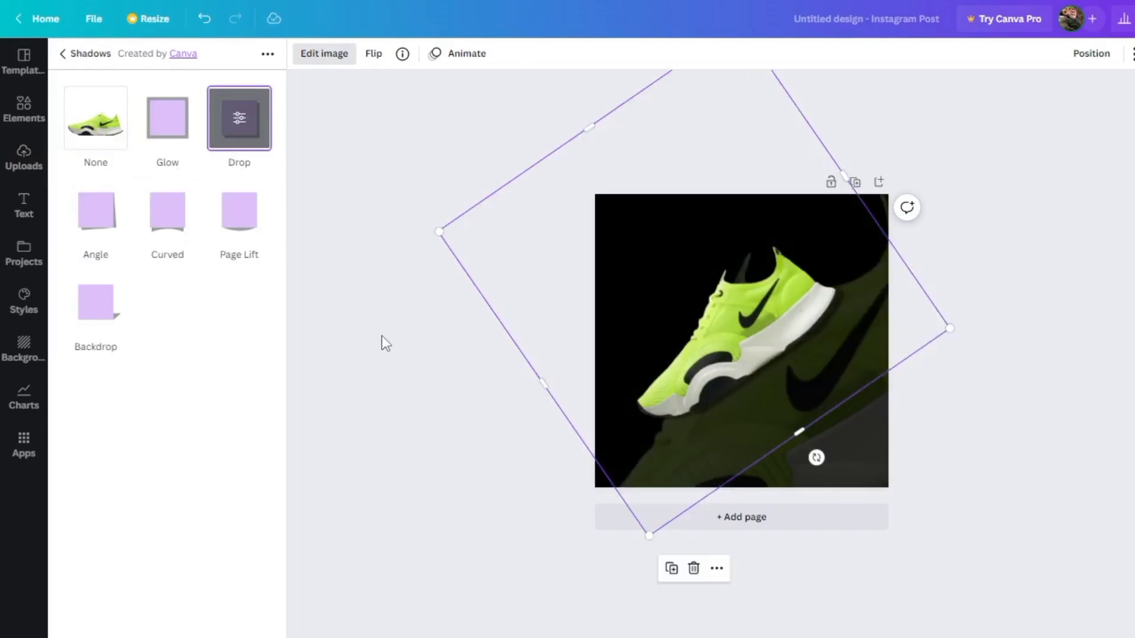
{"action": "left_click", "coordinate": [989, 271]}
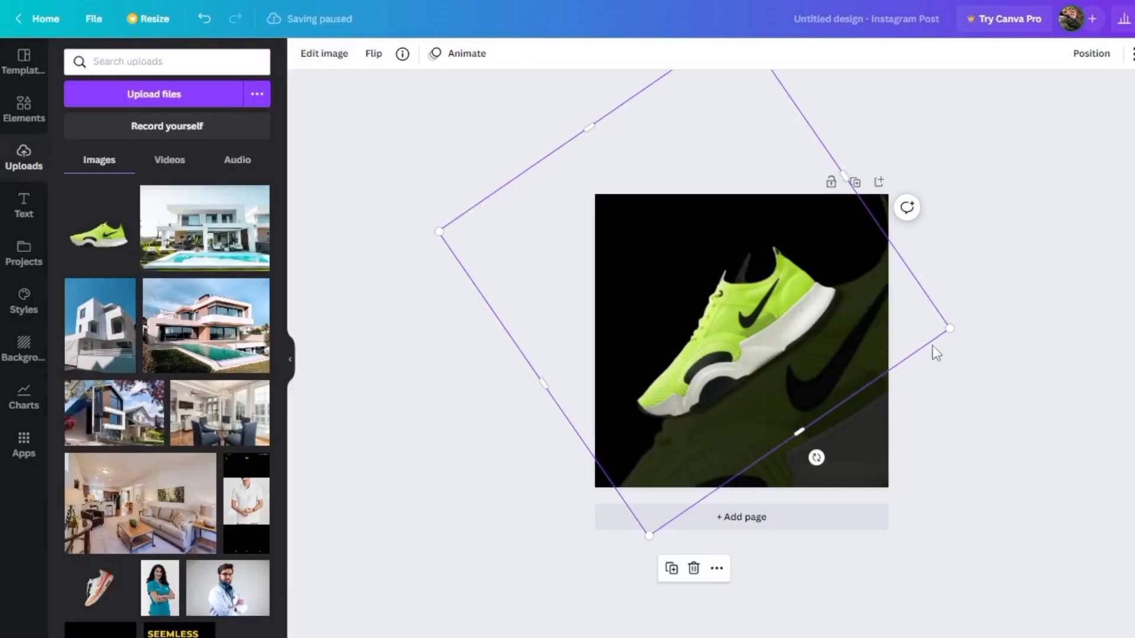
Step: Reposition the smaller shoe slightly lower on the page, over the faded copy
{"action": "left_click", "coordinate": [962, 402]}
{"action": "scroll", "coordinate": [857, 354], "scroll_direction": "up", "scroll_amount": 3}
{"action": "left_click", "coordinate": [758, 321]}
{"action": "left_click_drag", "start_coordinate": [757, 321], "coordinate": [792, 328]}
{"action": "scroll", "coordinate": [787, 324], "scroll_direction": "down", "scroll_amount": 3}
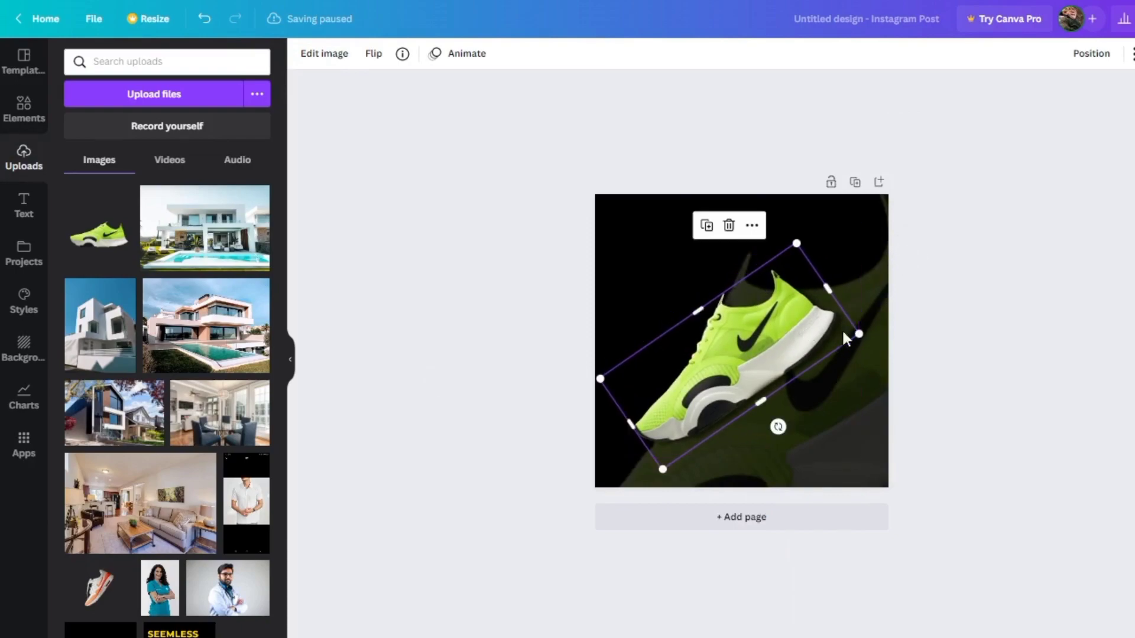
{"action": "left_click", "coordinate": [1006, 381]}
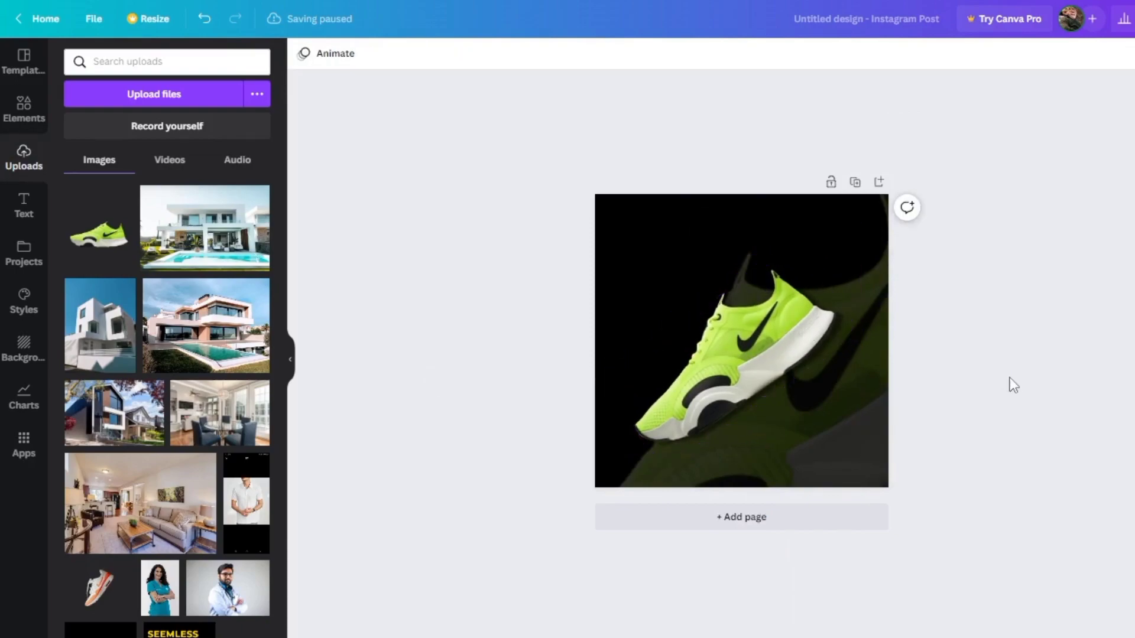
Step: Add a parallelogram shape from the Lines & Shapes collection and place it near the page's upper edge, above the shoe
{"action": "left_click", "coordinate": [22, 127]}
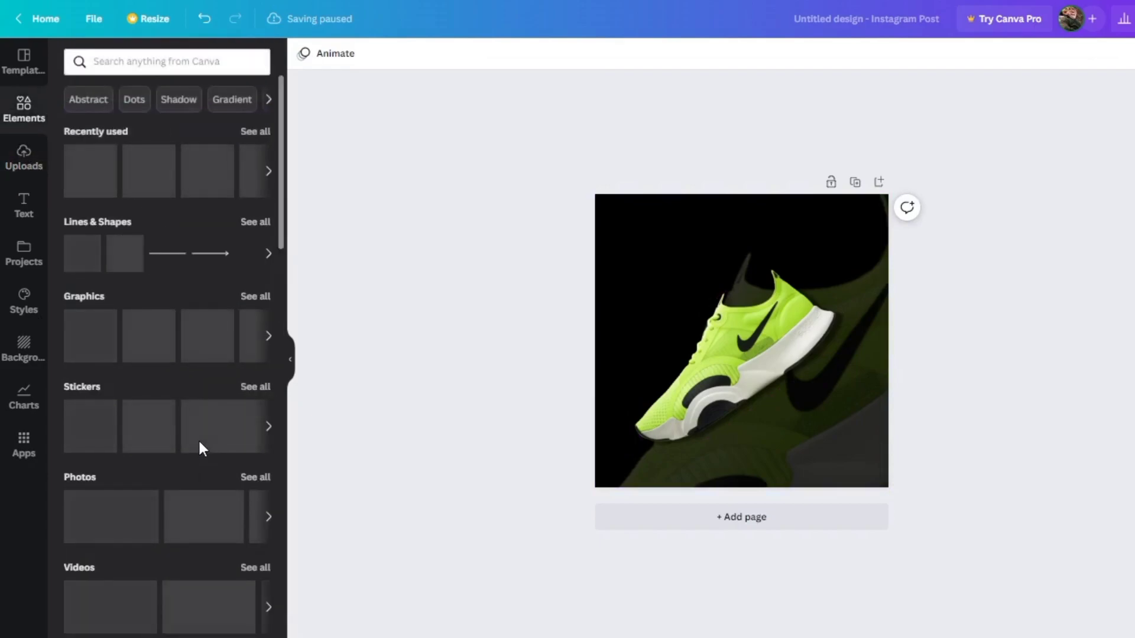
{"action": "left_click", "coordinate": [256, 224]}
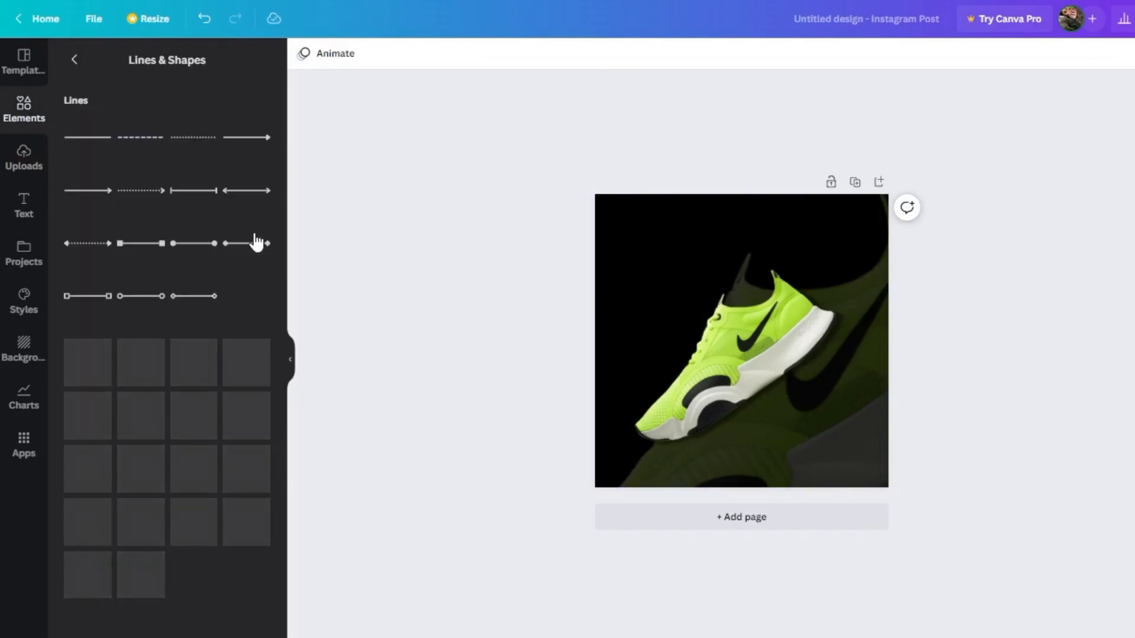
{"action": "scroll", "coordinate": [225, 353], "scroll_direction": "down", "scroll_amount": 5}
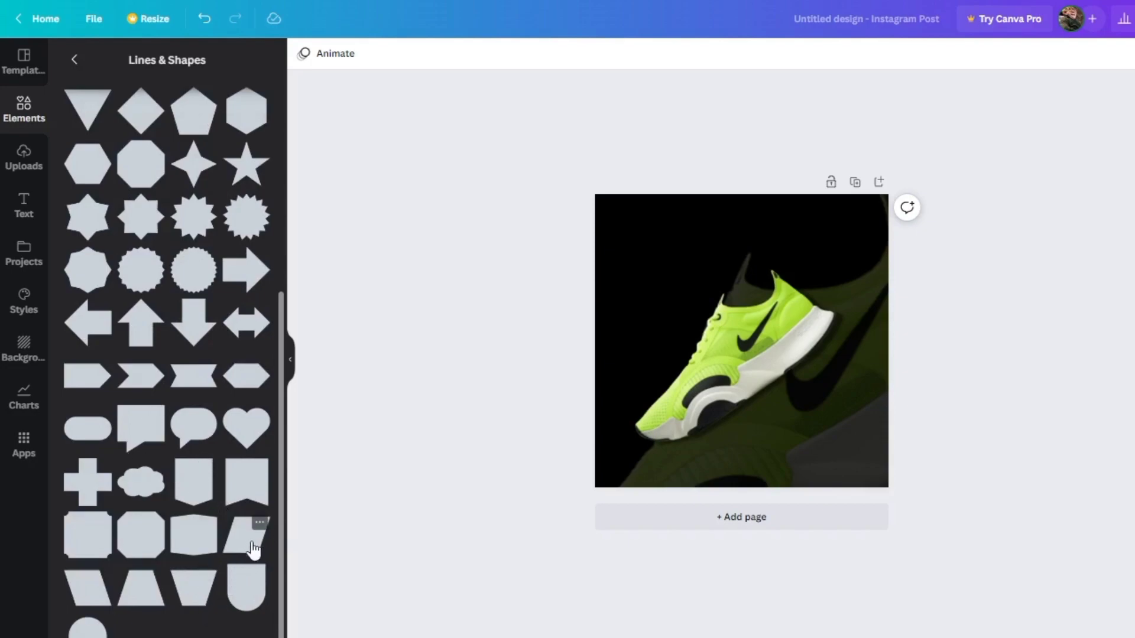
{"action": "left_click_drag", "start_coordinate": [744, 353], "coordinate": [739, 258]}
{"action": "scroll", "coordinate": [768, 334], "scroll_direction": "up", "scroll_amount": 5, "text": "ctrl"}
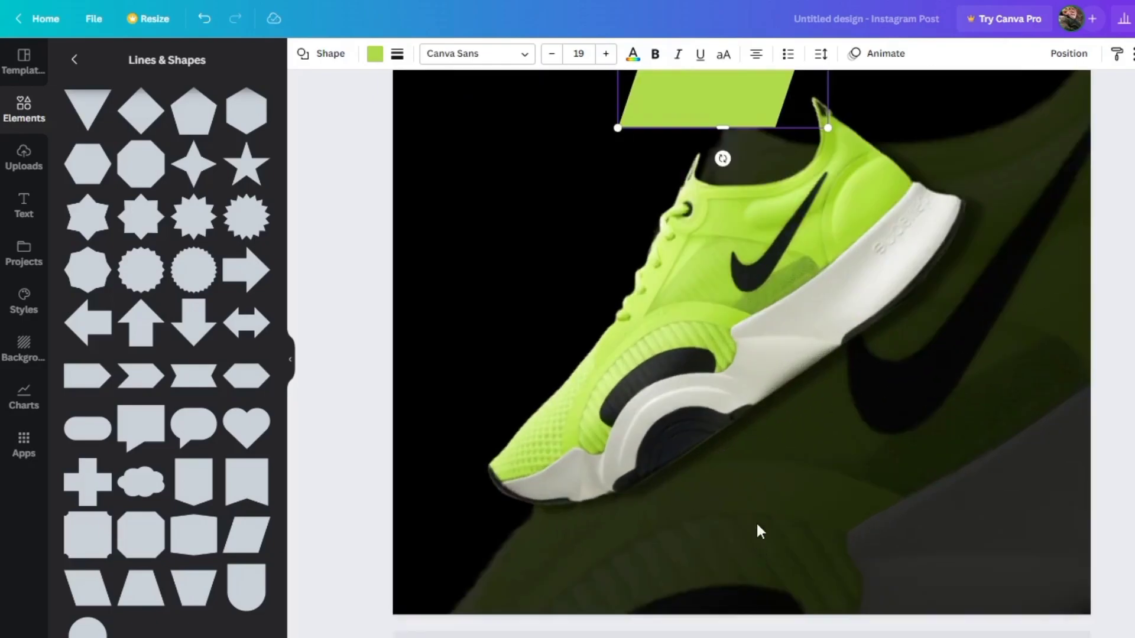
Step: Reduce the parallelogram's height and stretch it on both sides into a wide banner above the shoe
{"action": "scroll", "coordinate": [757, 532], "scroll_direction": "up", "scroll_amount": 3}
{"action": "left_click_drag", "start_coordinate": [722, 319], "coordinate": [715, 234]}
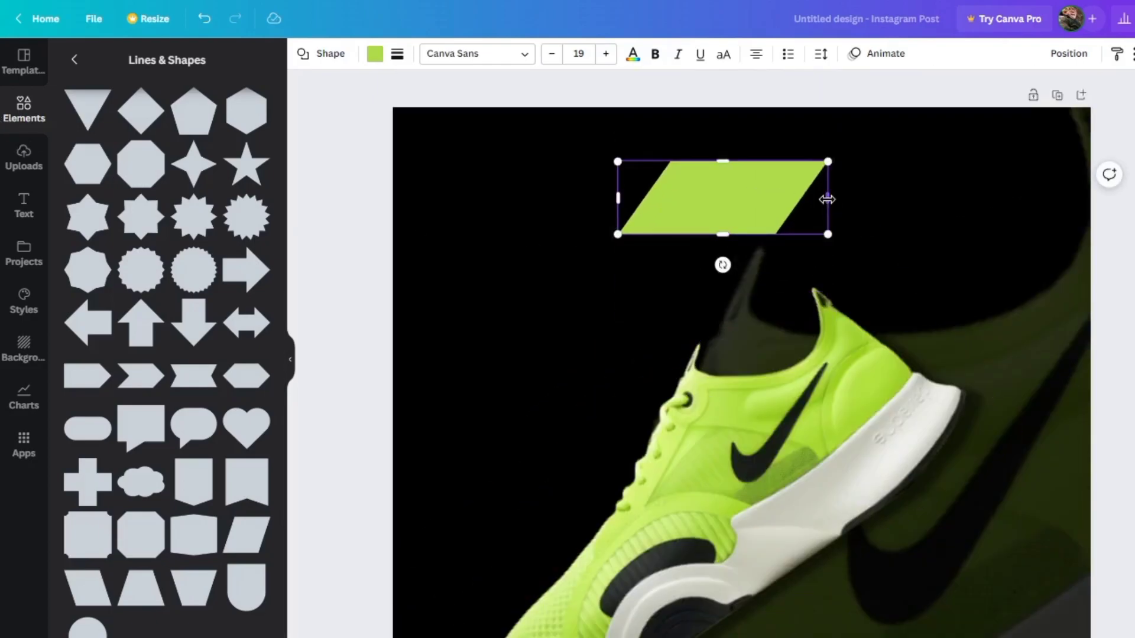
{"action": "left_click_drag", "start_coordinate": [827, 199], "coordinate": [931, 198]}
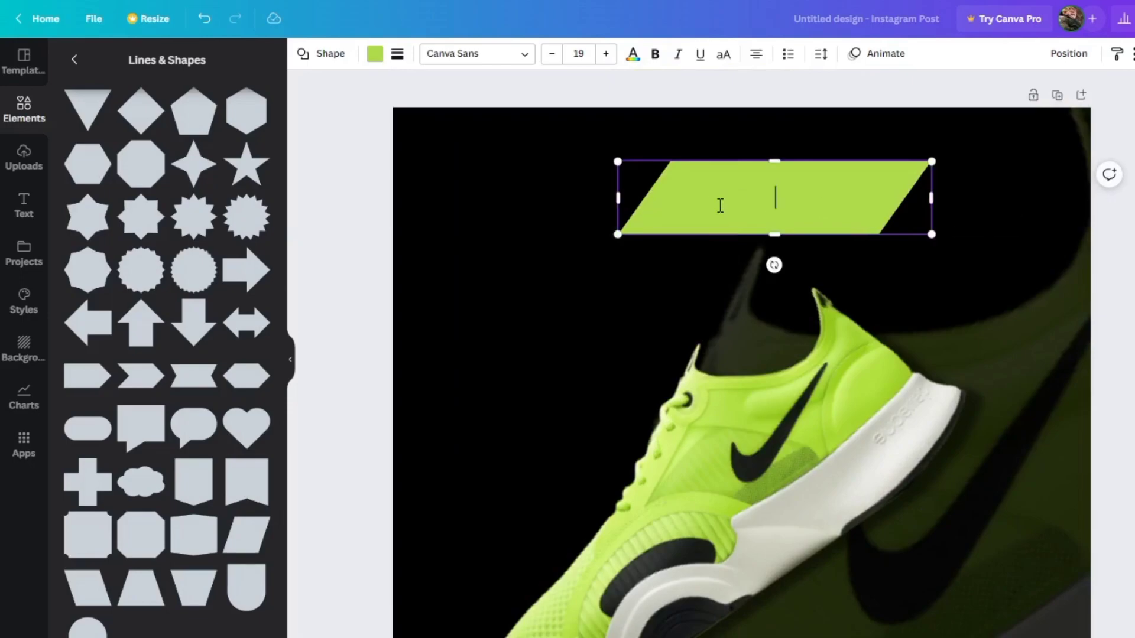
{"action": "left_click_drag", "start_coordinate": [615, 199], "coordinate": [591, 199]}
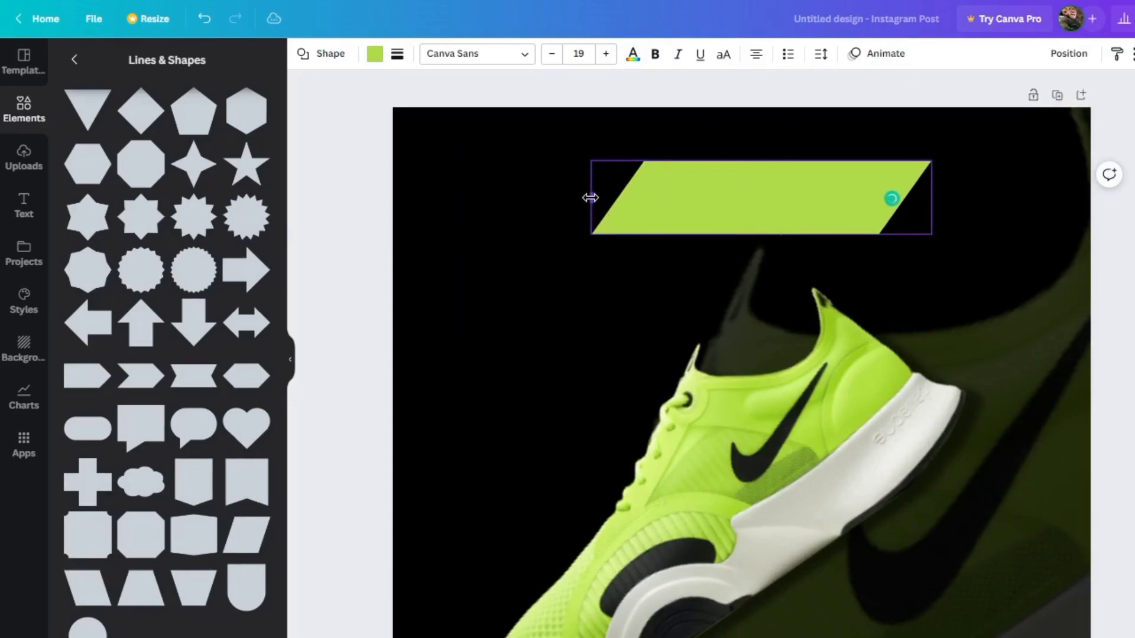
Step: Recolor the parallelogram with a more vivid custom lime green that matches the shoe
{"action": "left_click", "coordinate": [373, 54]}
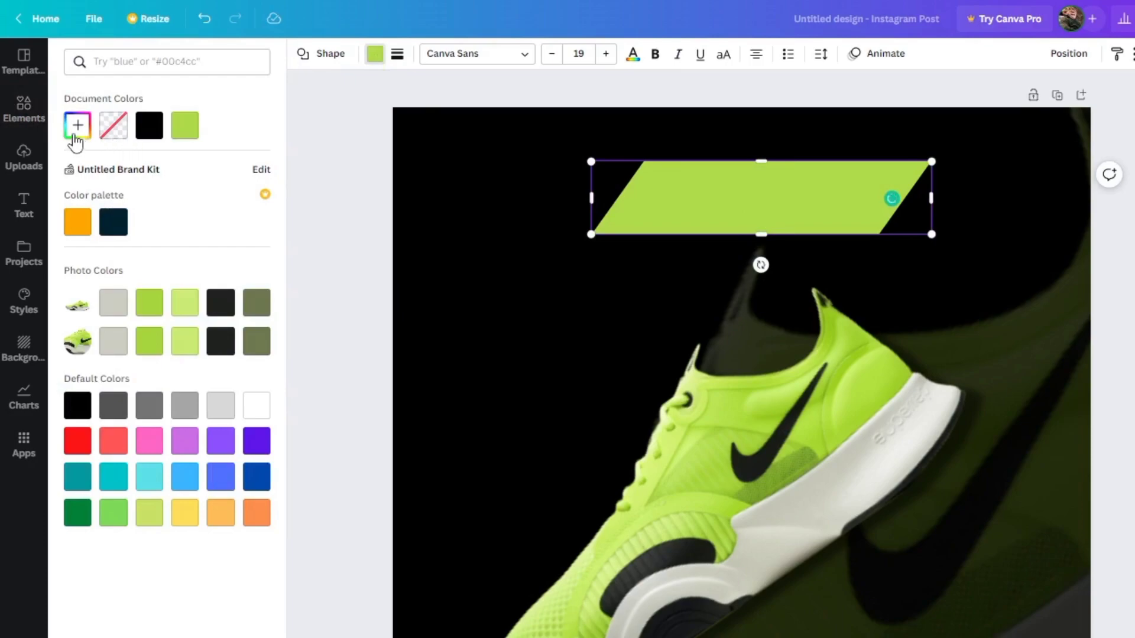
{"action": "left_click", "coordinate": [77, 135]}
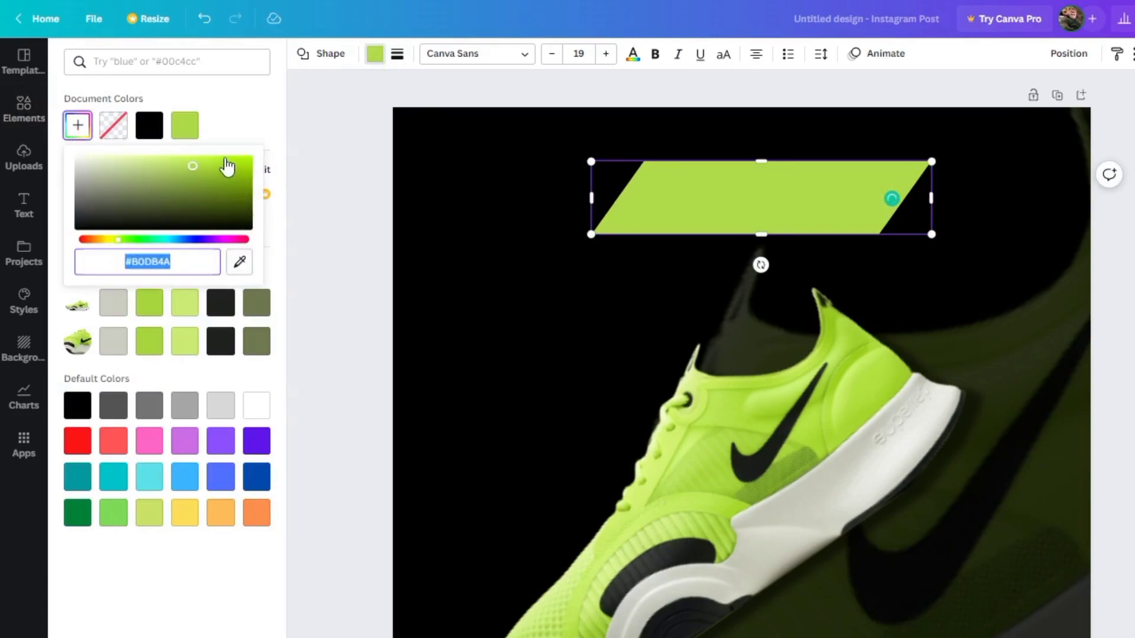
{"action": "left_click", "coordinate": [219, 164]}
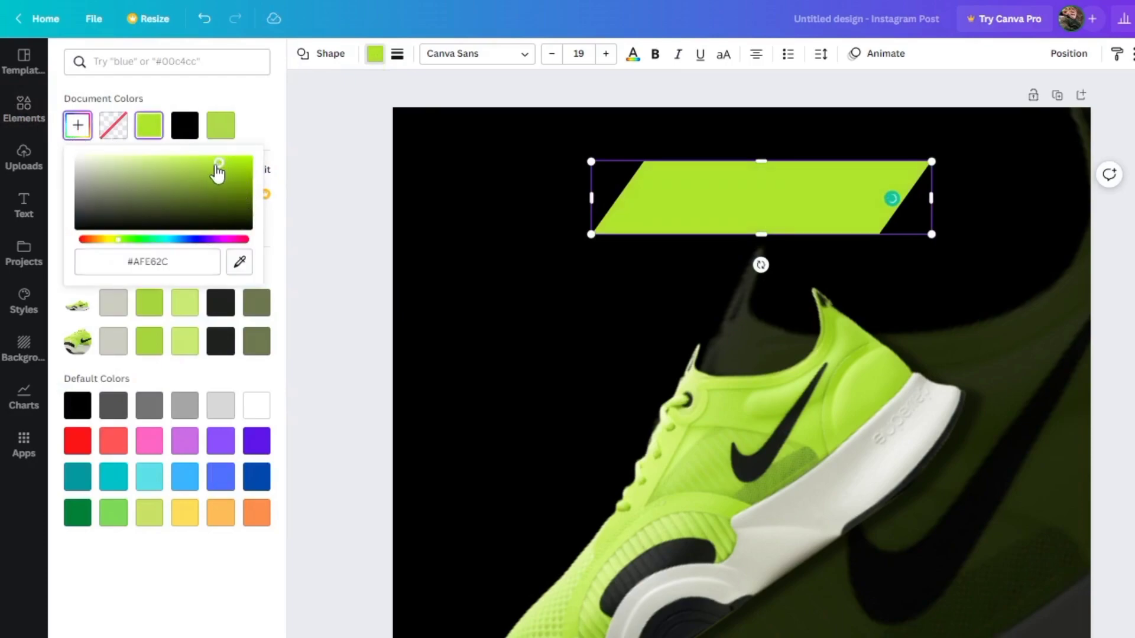
{"action": "left_click", "coordinate": [212, 169]}
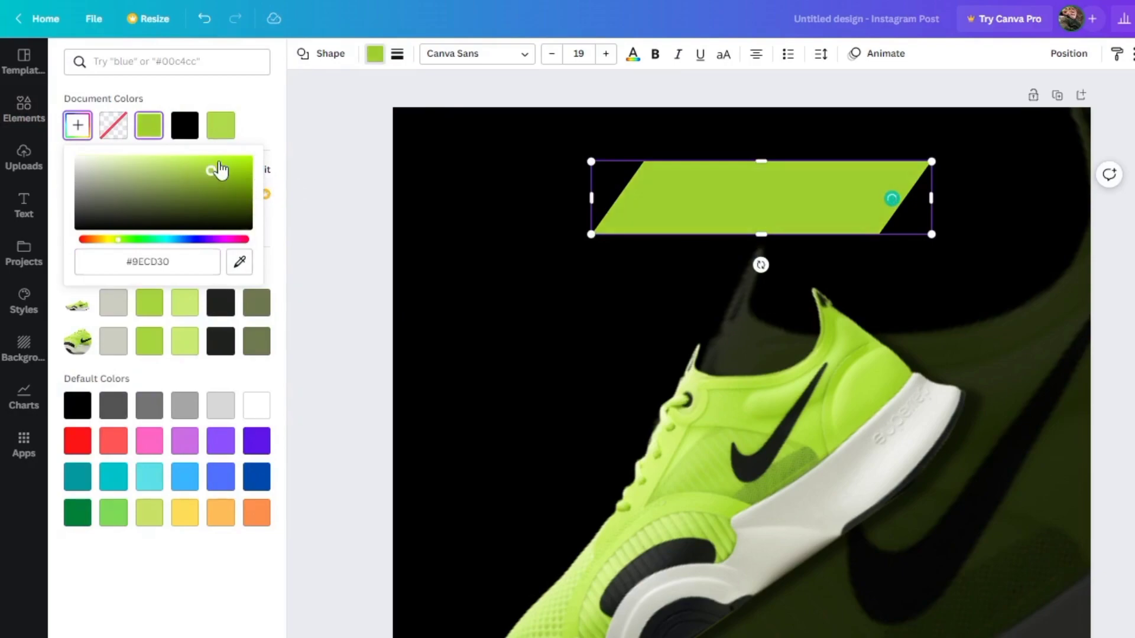
{"action": "left_click", "coordinate": [218, 160]}
{"action": "left_click_drag", "start_coordinate": [215, 162], "coordinate": [216, 165]}
{"action": "left_click", "coordinate": [375, 54]}
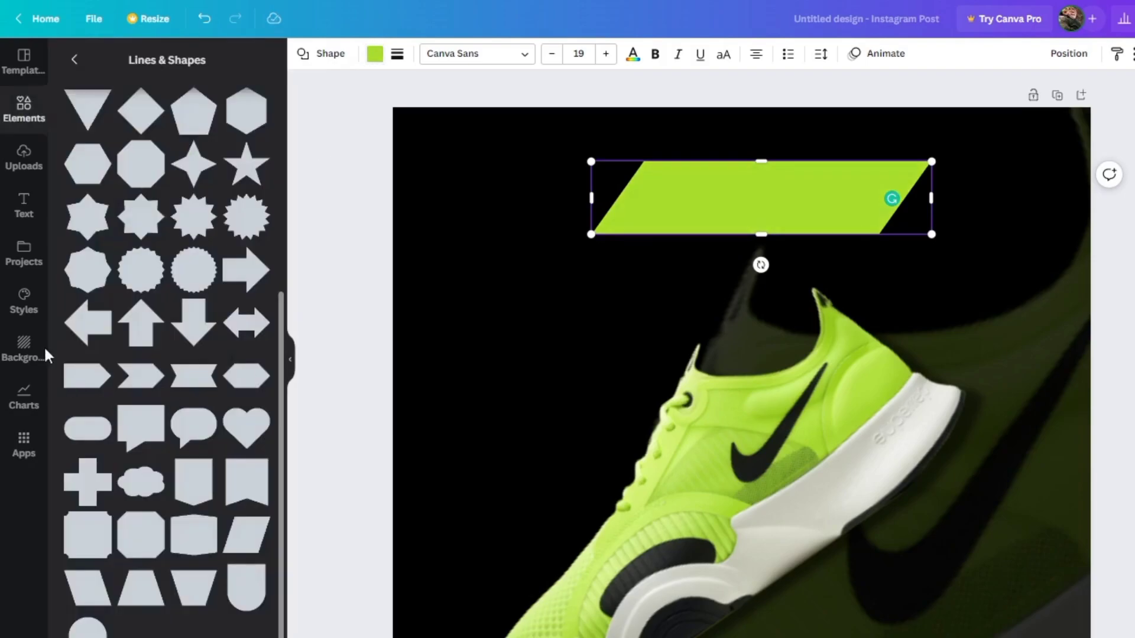
Step: Add a heading text box and move it over the green parallelogram
{"action": "left_click", "coordinate": [21, 220]}
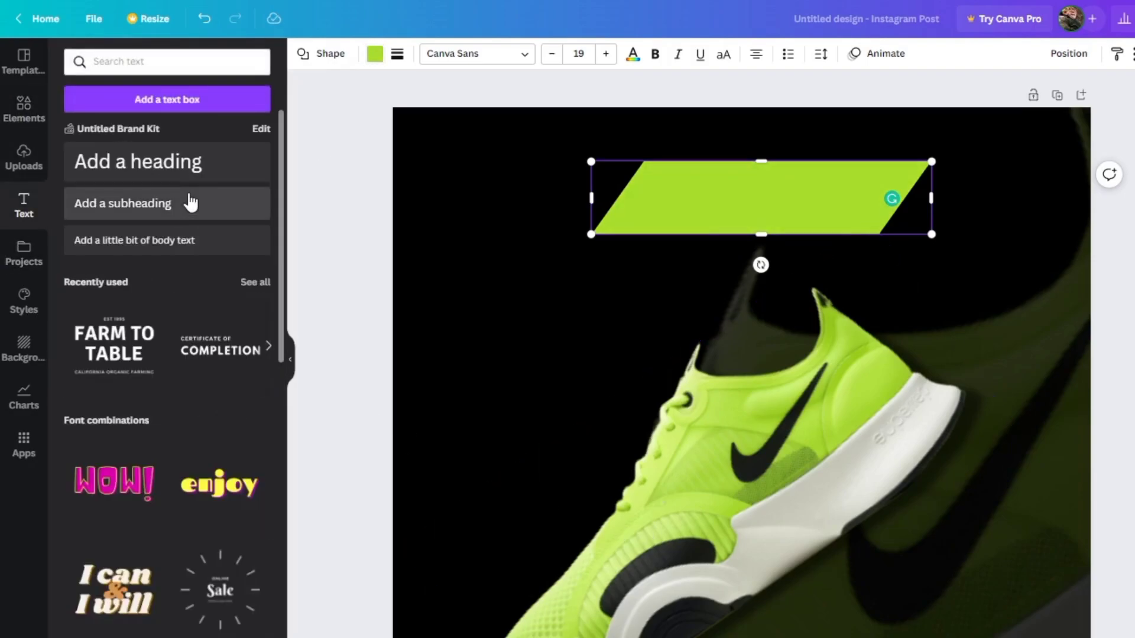
{"action": "left_click", "coordinate": [188, 168]}
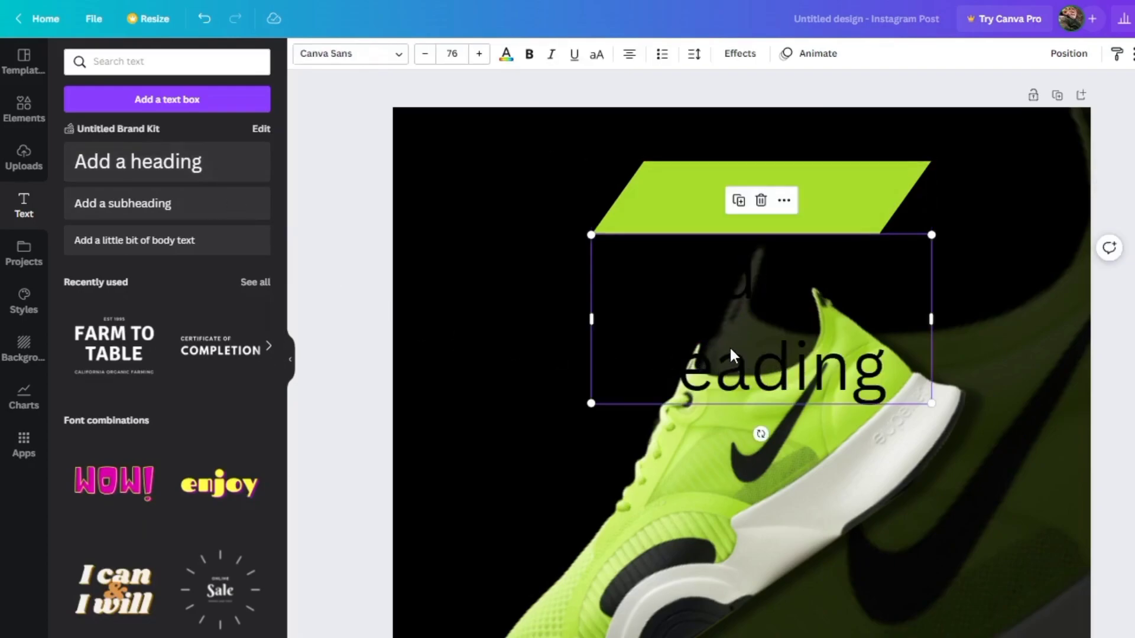
{"action": "key", "text": "ctrl+a"}
{"action": "left_click", "coordinate": [356, 254]}
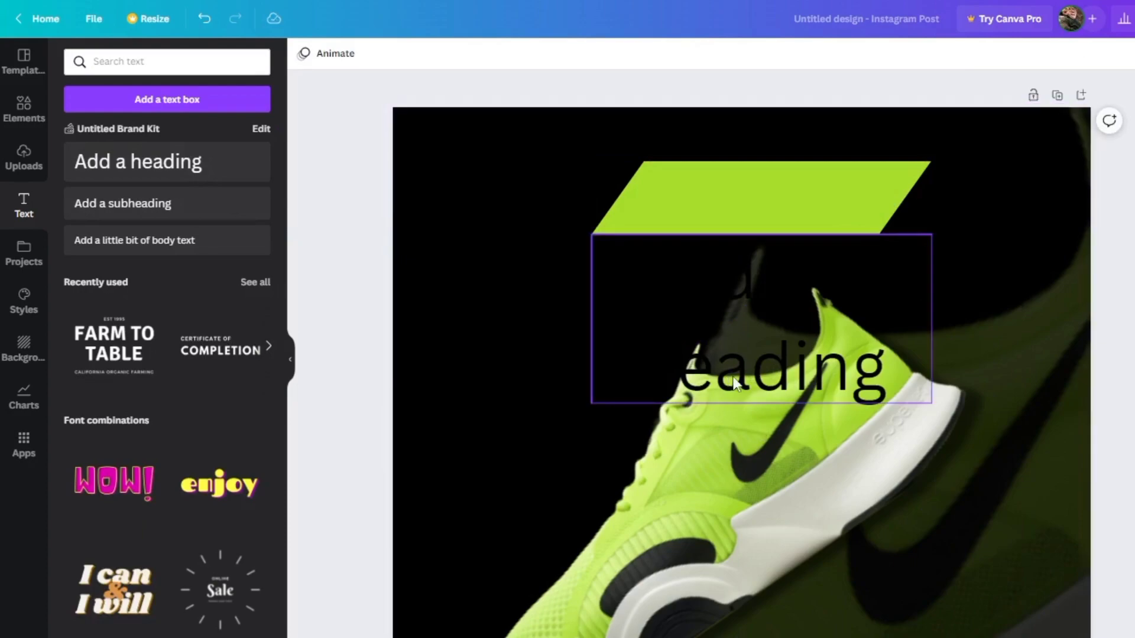
{"action": "mouse_move", "coordinate": [744, 244]}
{"action": "left_mouse_down"}
{"action": "mouse_move", "coordinate": [751, 228]}
{"action": "mouse_move", "coordinate": [744, 265]}
{"action": "left_mouse_up"}
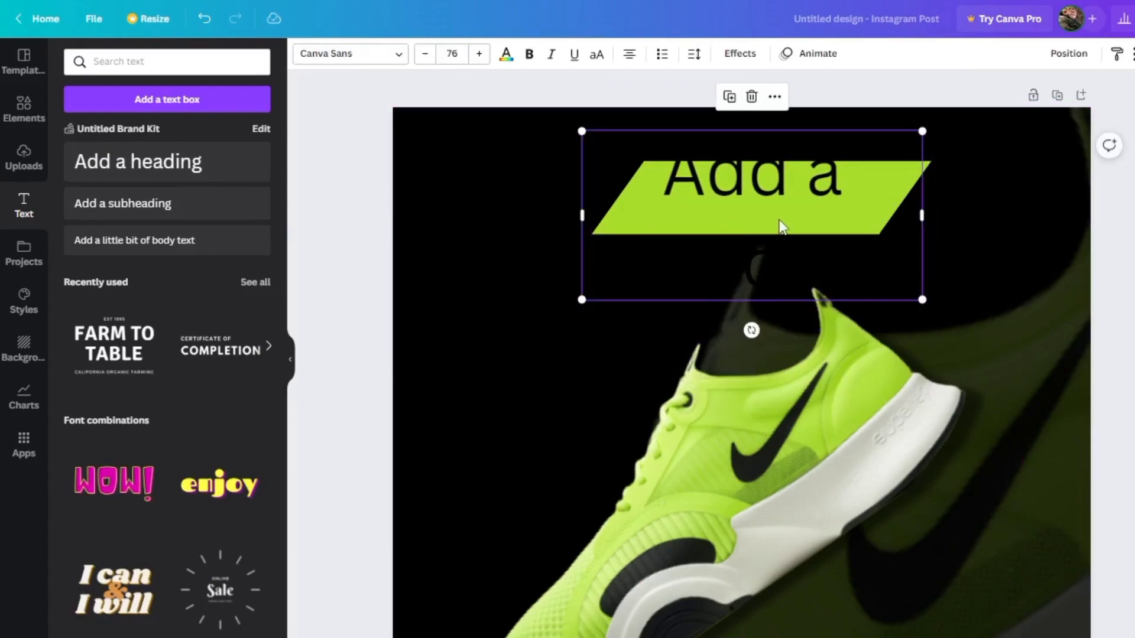
Step: Replace the heading's placeholder text with "MEN'S SHOES"
{"action": "double_click", "coordinate": [781, 219]}
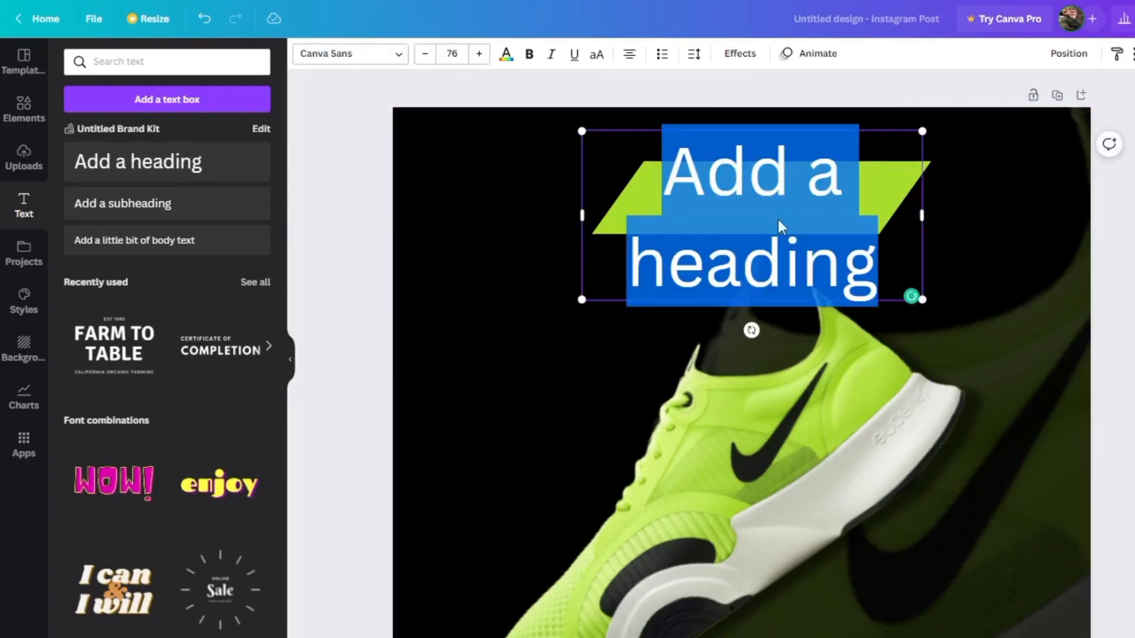
{"action": "type", "text": "MEN'S SH"}
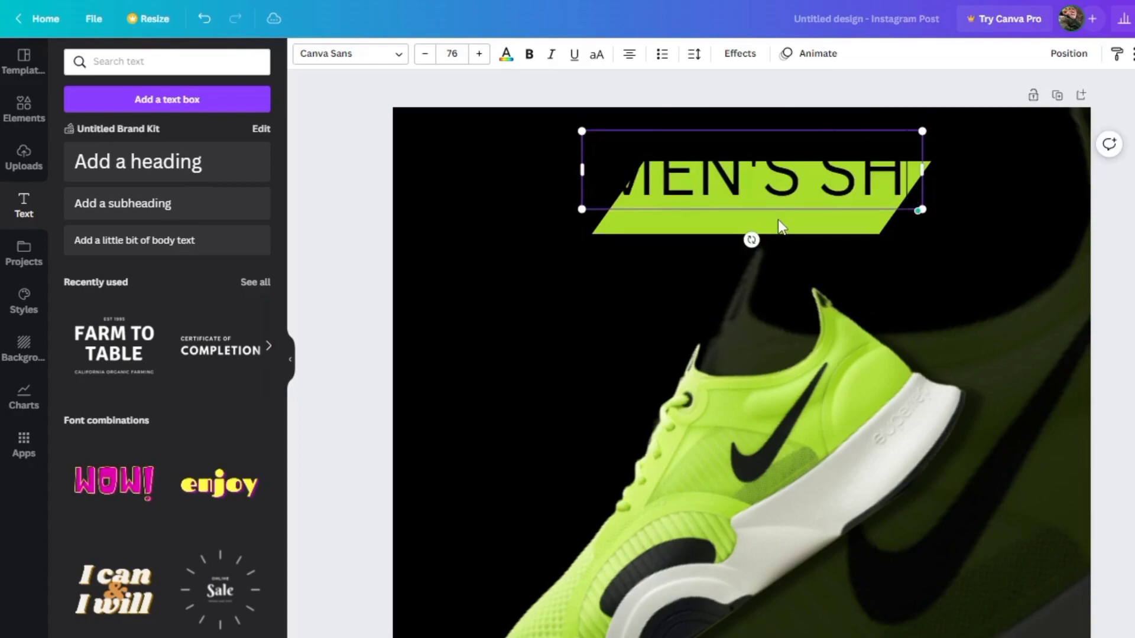
{"action": "type", "text": "OES"}
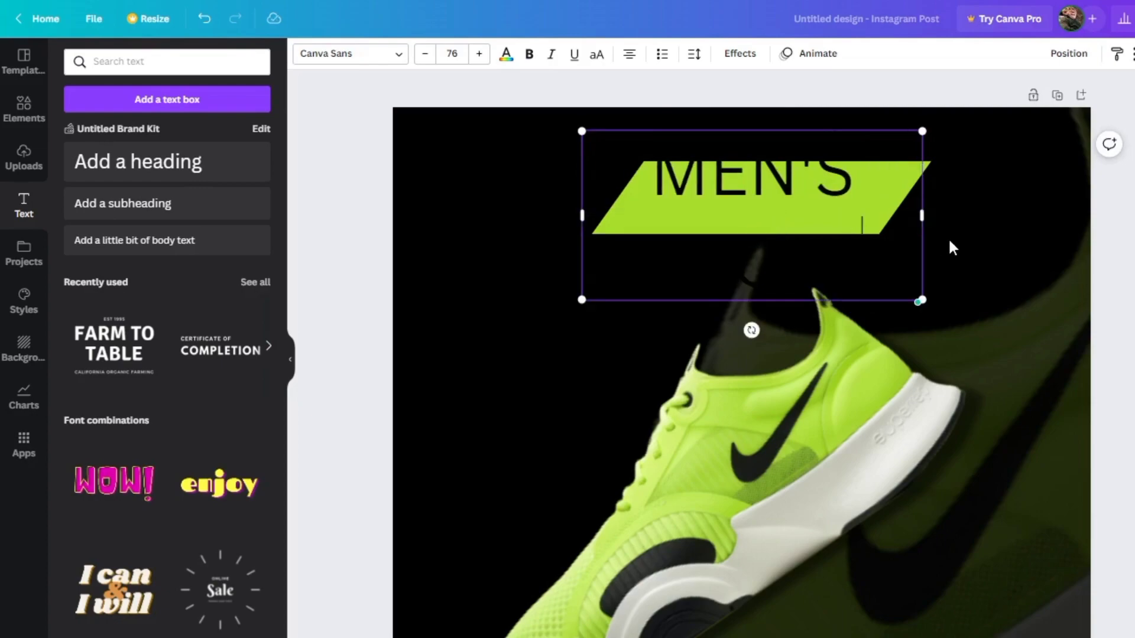
Step: Widen the MEN'S SHOES text box so the heading fits on one line, and move it over the green banner
{"action": "left_click_drag", "start_coordinate": [922, 213], "coordinate": [1082, 204]}
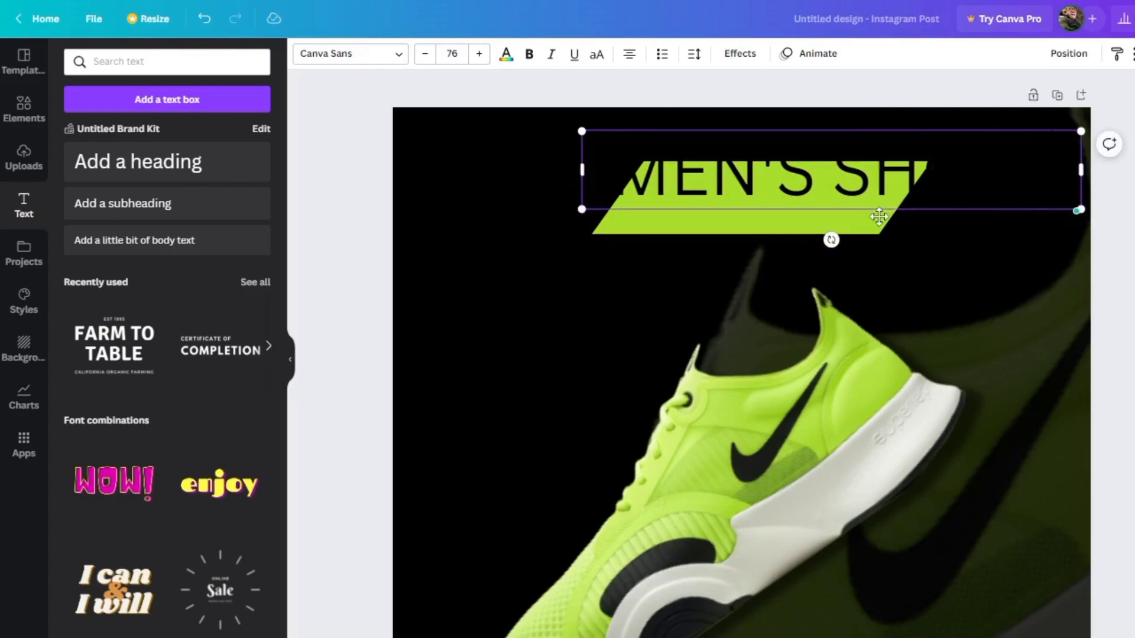
{"action": "left_click_drag", "start_coordinate": [882, 212], "coordinate": [855, 231]}
Step: Set the MEN'S SHOES heading font to League Gothic and center the text on the green banner
{"action": "triple_click", "coordinate": [865, 204]}
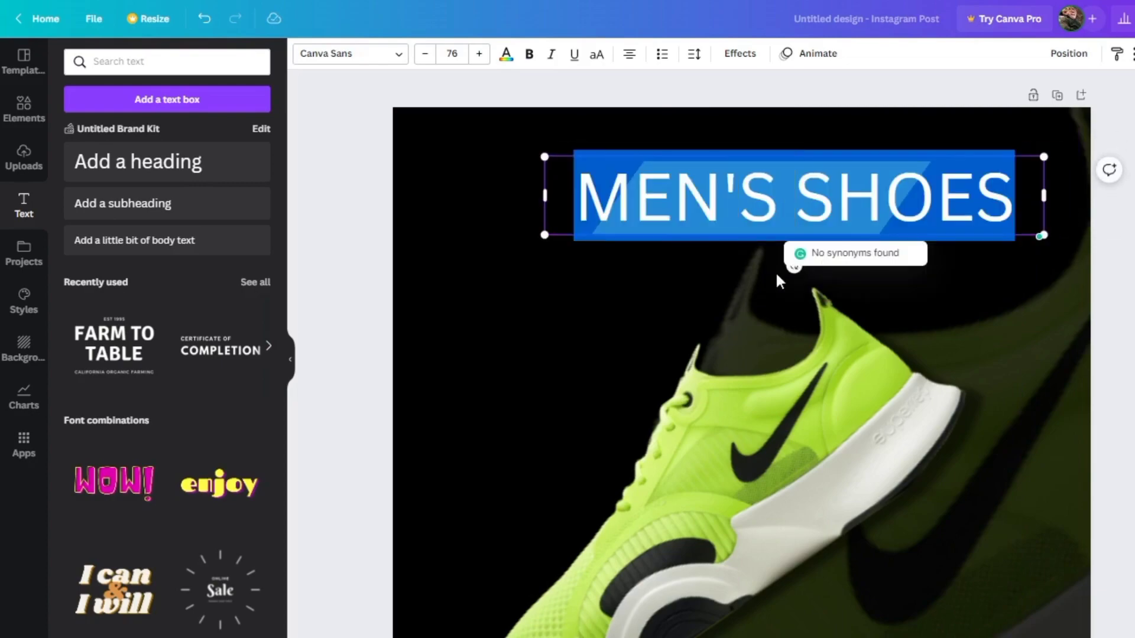
{"action": "left_click", "coordinate": [387, 55]}
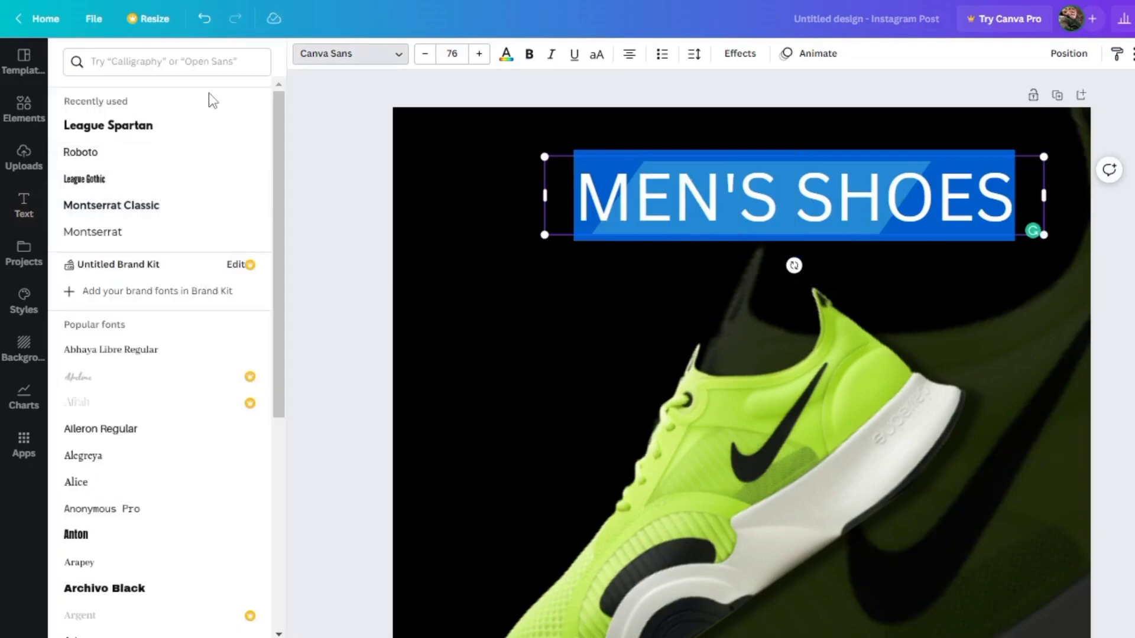
{"action": "left_click", "coordinate": [128, 64]}
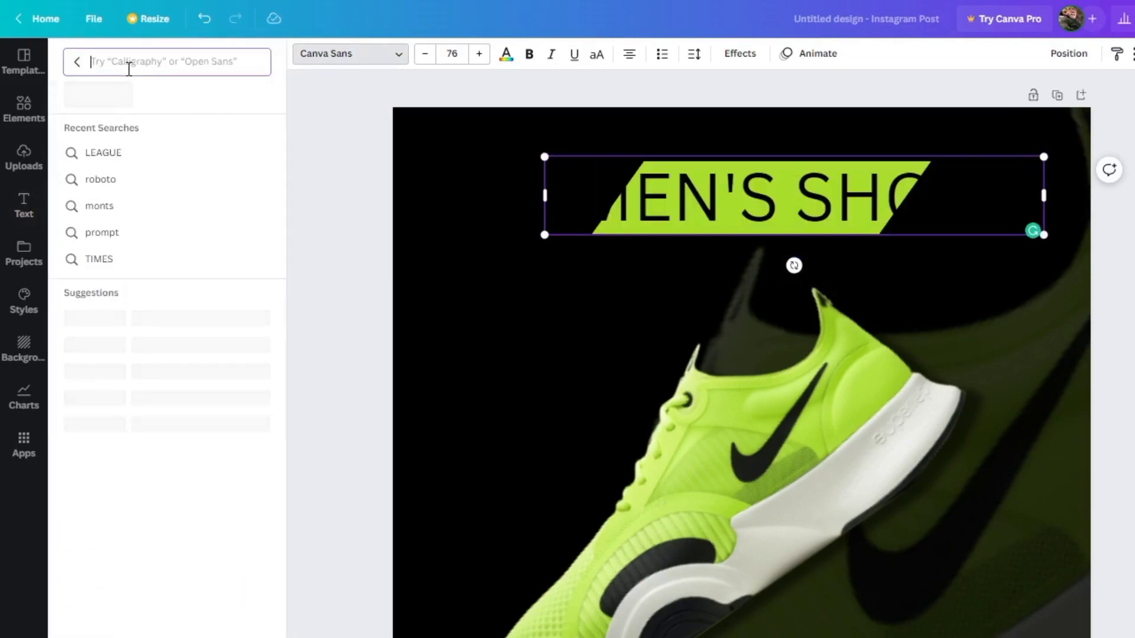
{"action": "type", "text": "LEAGUE"}
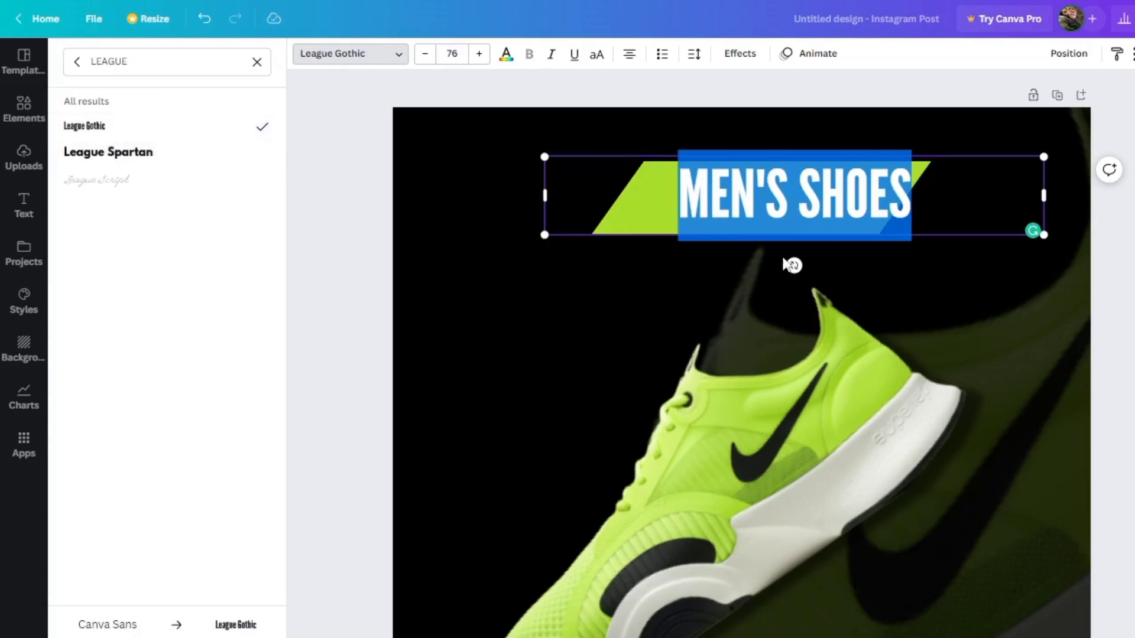
{"action": "left_click", "coordinate": [349, 251]}
{"action": "left_click_drag", "start_coordinate": [847, 198], "coordinate": [815, 198]}
{"action": "left_click", "coordinate": [371, 233]}
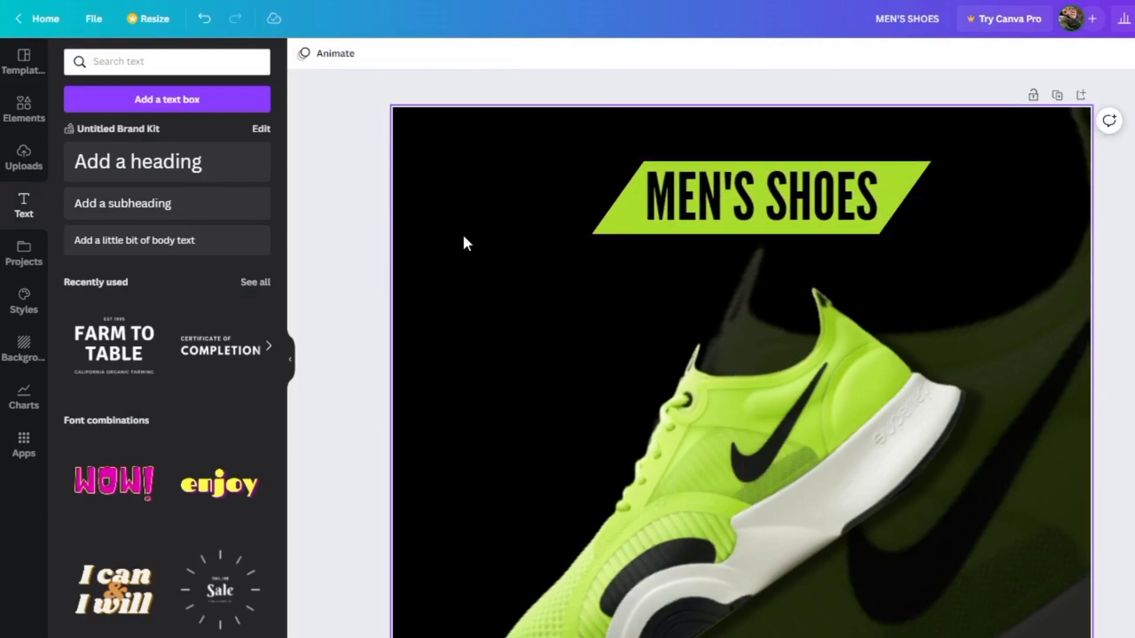
Step: Duplicate the green banner with its heading, shrink the copy and place it over the original banner's upper edge
{"action": "left_click_drag", "start_coordinate": [489, 201], "coordinate": [862, 142]}
{"action": "scroll", "coordinate": [863, 253], "scroll_direction": "up", "scroll_amount": 1}
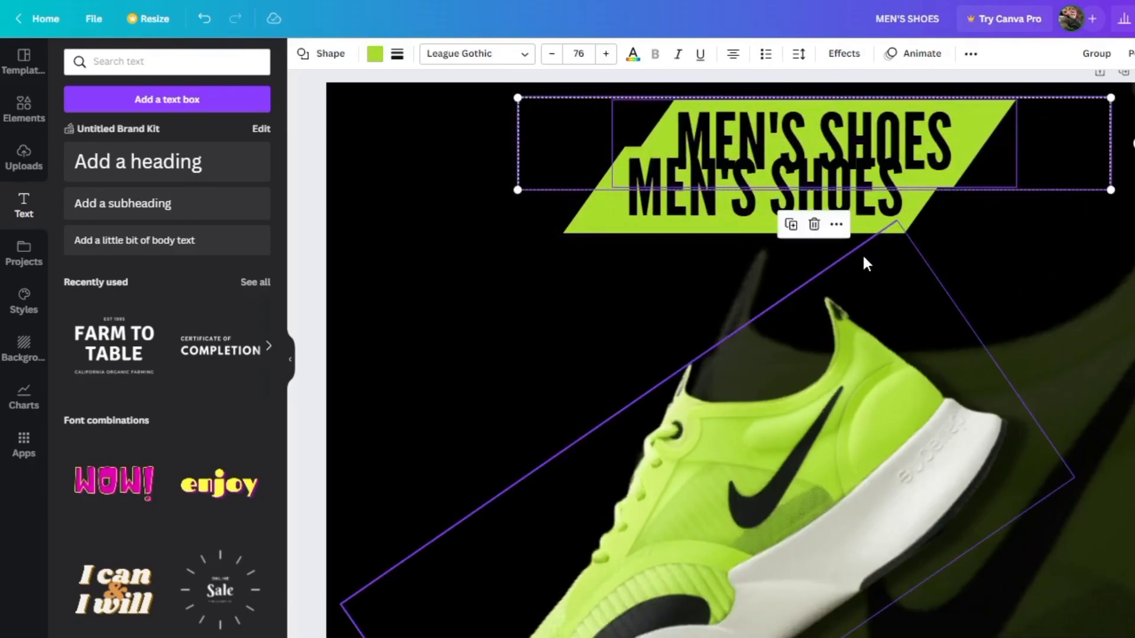
{"action": "scroll", "coordinate": [866, 263], "scroll_direction": "up", "scroll_amount": 1}
{"action": "left_click_drag", "start_coordinate": [1130, 126], "coordinate": [742, 202]}
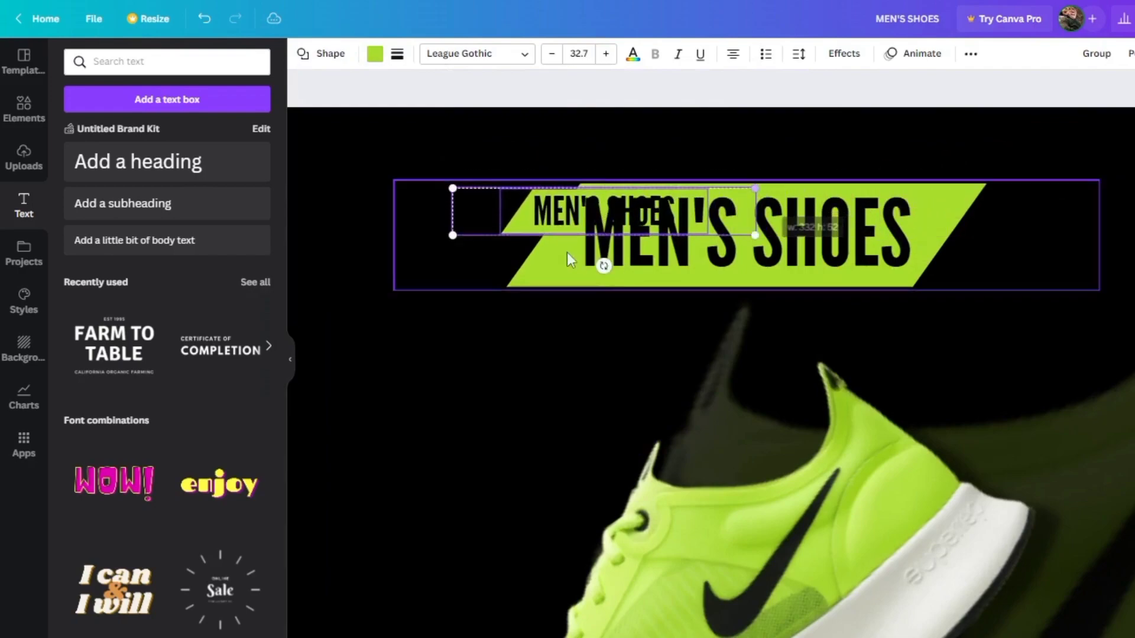
{"action": "left_click_drag", "start_coordinate": [520, 216], "coordinate": [739, 183]}
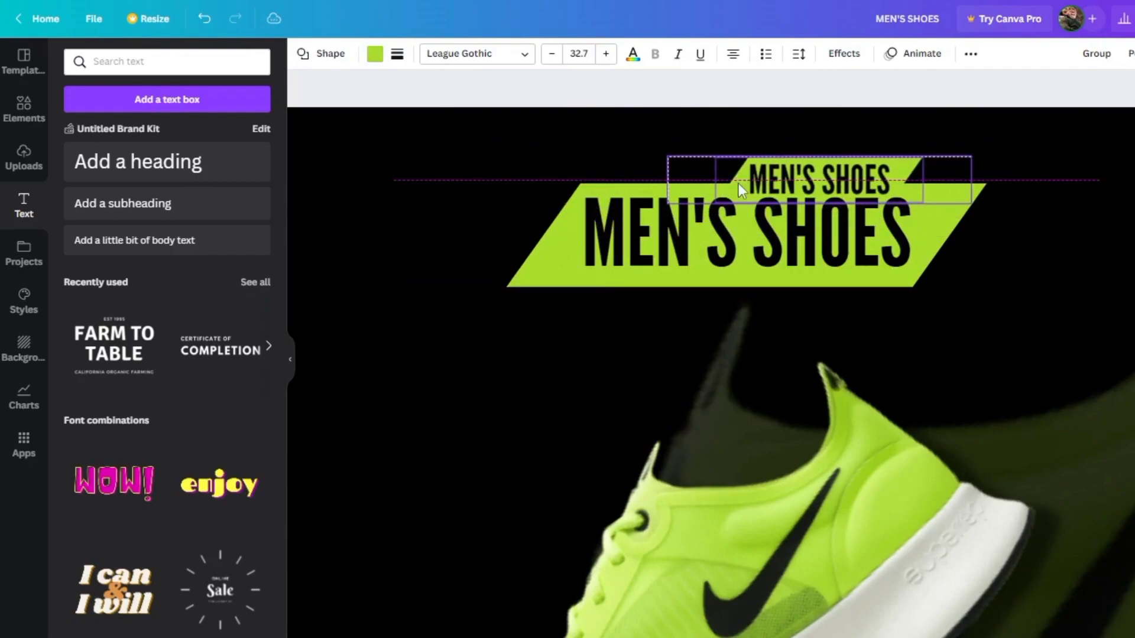
Step: Replace the text on the small banner copy with "NEW ARRIVAL"
{"action": "left_click", "coordinate": [917, 144]}
{"action": "left_click", "coordinate": [909, 173]}
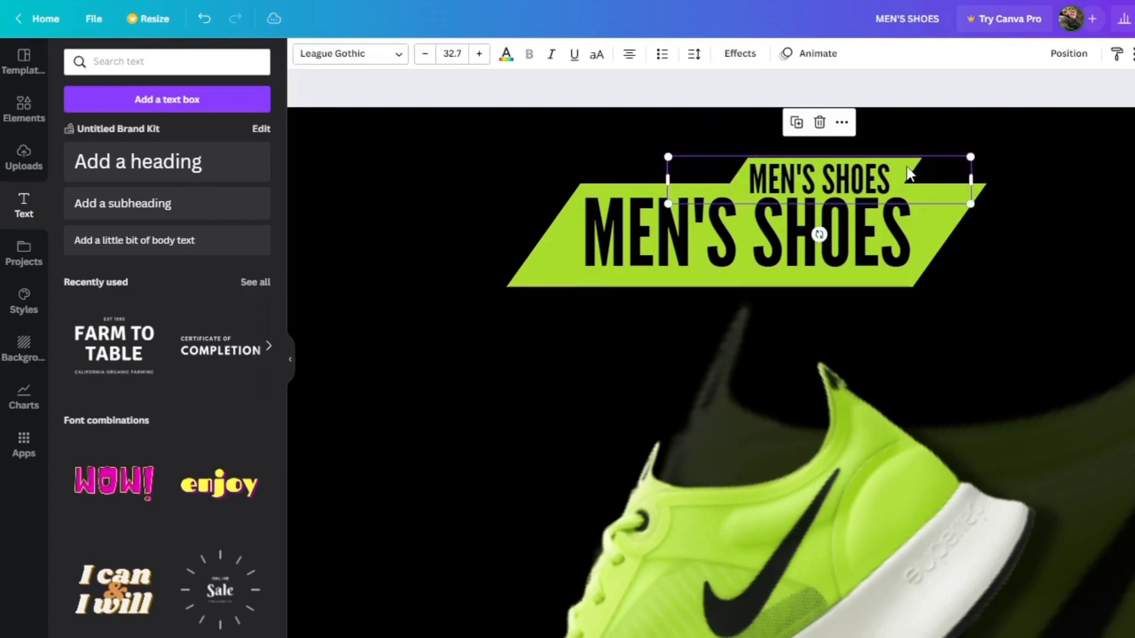
{"action": "double_click", "coordinate": [868, 180]}
{"action": "key", "text": "ctrl+a"}
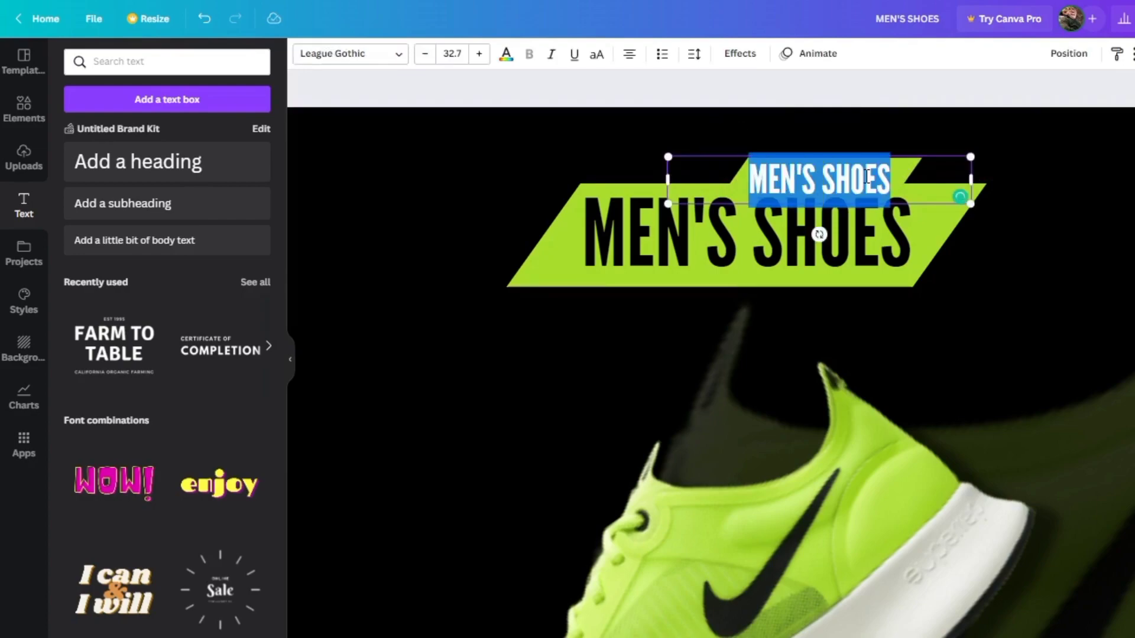
{"action": "type", "text": "NEW A"}
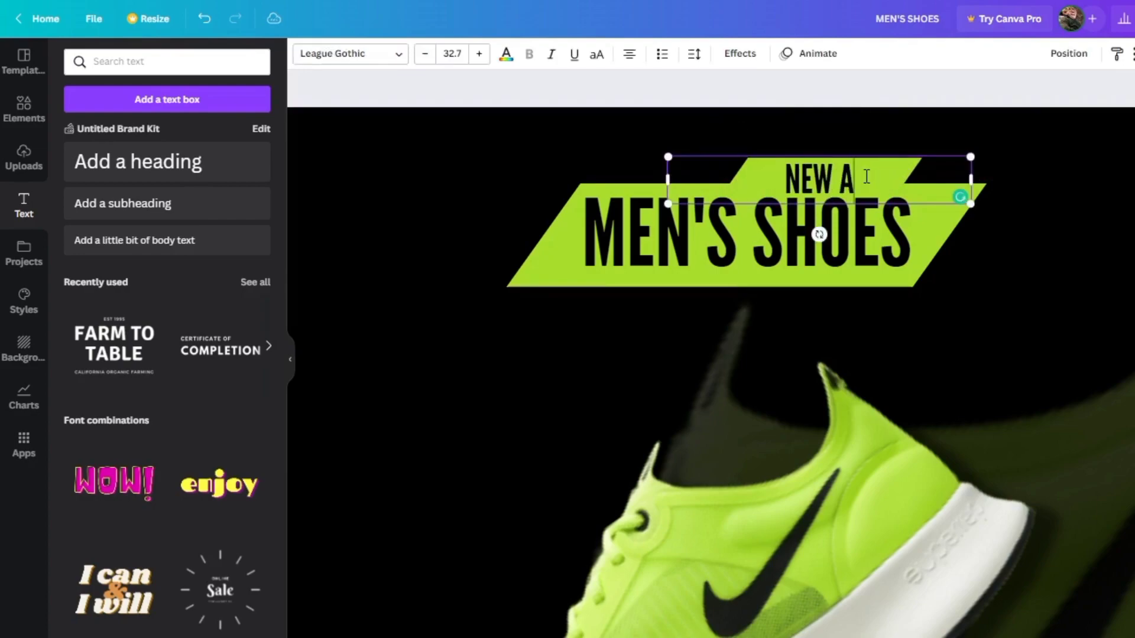
{"action": "type", "text": "RRIVAL"}
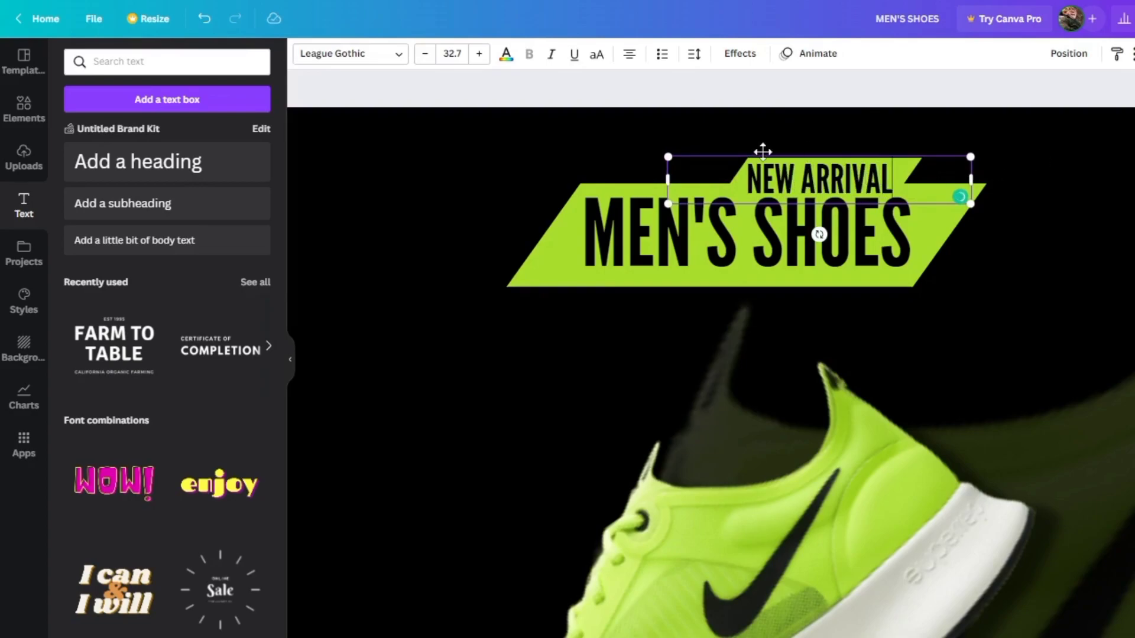
Step: Move the NEW ARRIVAL text aside and recolor the small parallelogram white
{"action": "left_click", "coordinate": [587, 160]}
{"action": "scroll", "coordinate": [774, 235], "scroll_direction": "up", "scroll_amount": 3}
{"action": "left_click_drag", "start_coordinate": [838, 145], "coordinate": [609, 140]}
{"action": "left_click", "coordinate": [907, 165]}
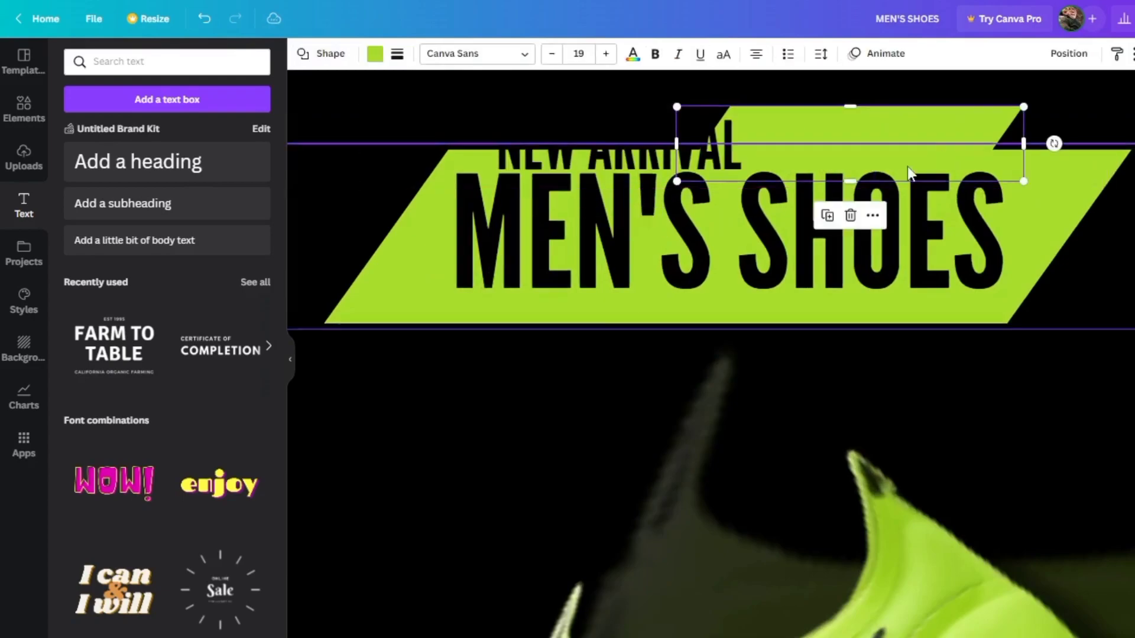
{"action": "left_click", "coordinate": [375, 53]}
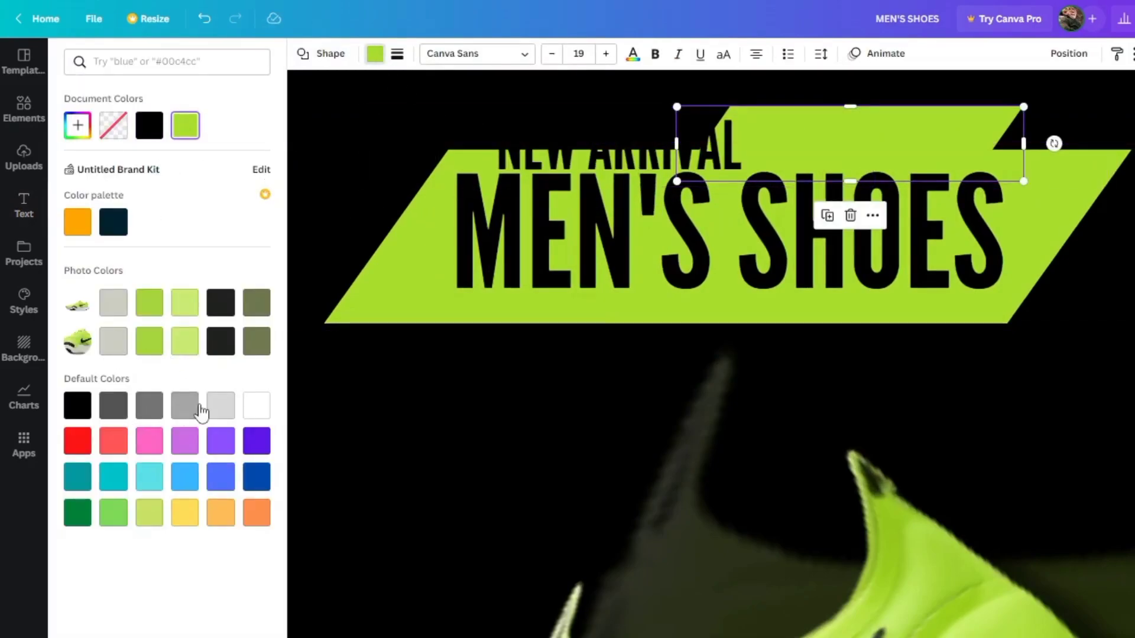
{"action": "left_click", "coordinate": [256, 406]}
Step: Fit the white parallelogram around the NEW ARRIVAL text and center the label on the green banner's upper edge
{"action": "left_click", "coordinate": [851, 142]}
{"action": "left_click_drag", "start_coordinate": [1021, 144], "coordinate": [846, 162]}
{"action": "left_click_drag", "start_coordinate": [752, 147], "coordinate": [881, 147]}
{"action": "left_click", "coordinate": [1000, 131], "text": "shift"}
{"action": "left_click_drag", "start_coordinate": [1001, 131], "coordinate": [999, 122]}
{"action": "left_click_drag", "start_coordinate": [1027, 182], "coordinate": [975, 170]}
{"action": "left_click_drag", "start_coordinate": [951, 118], "coordinate": [861, 119]}
Step: Nudge the MEN'S SHOES heading slightly down and enlarge it a little within the green banner
{"action": "left_click_drag", "start_coordinate": [926, 240], "coordinate": [926, 246]}
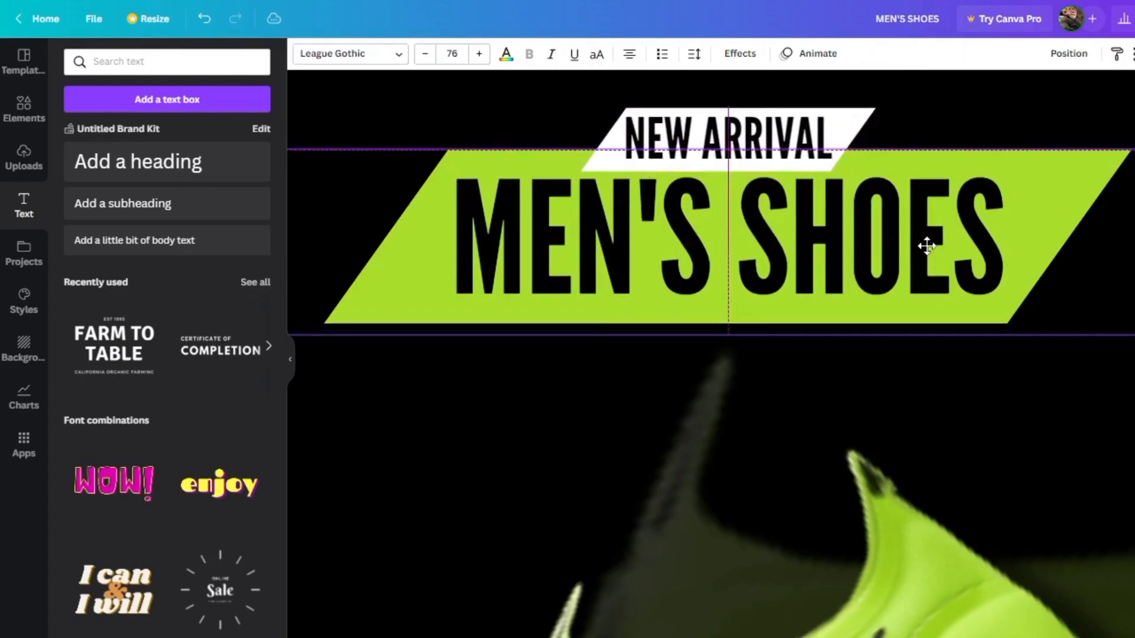
{"action": "scroll", "coordinate": [928, 256], "scroll_direction": "down", "scroll_amount": 5}
{"action": "left_click", "coordinate": [466, 392]}
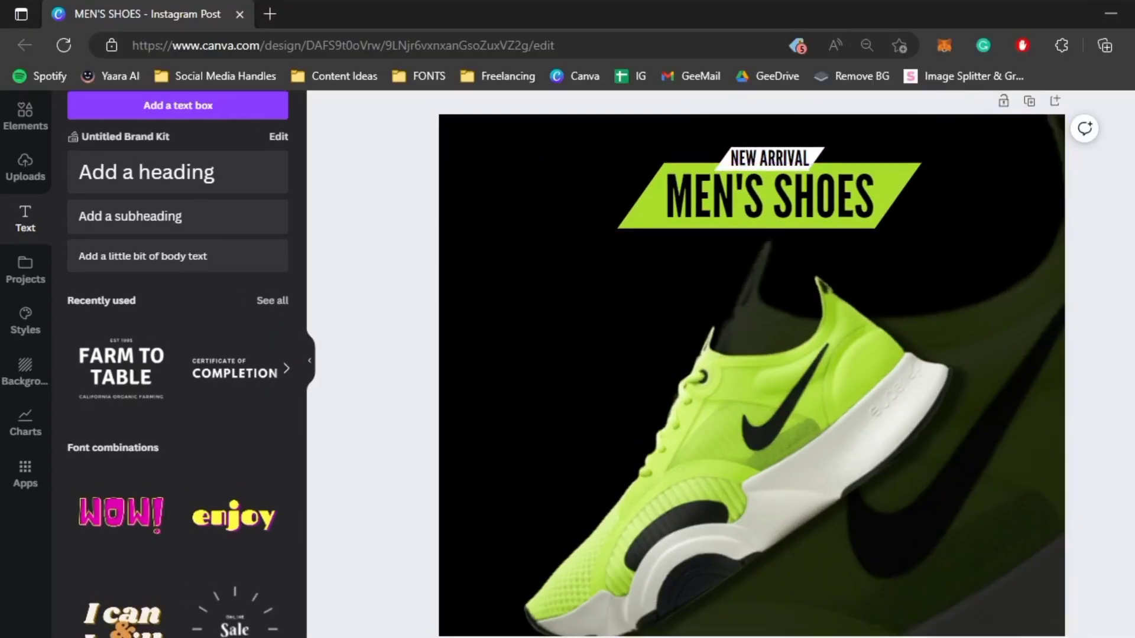
{"action": "scroll", "coordinate": [832, 186], "scroll_direction": "up", "scroll_amount": 4}
{"action": "left_click", "coordinate": [828, 219]}
{"action": "scroll", "coordinate": [822, 257], "scroll_direction": "down", "scroll_amount": 2}
{"action": "mouse_move", "coordinate": [1058, 276]}
{"action": "left_mouse_down"}
{"action": "mouse_move", "coordinate": [1091, 278]}
{"action": "mouse_move", "coordinate": [1073, 276]}
{"action": "left_mouse_up"}
{"action": "scroll", "coordinate": [843, 230], "scroll_direction": "down", "scroll_amount": 4}
{"action": "left_click", "coordinate": [892, 339]}
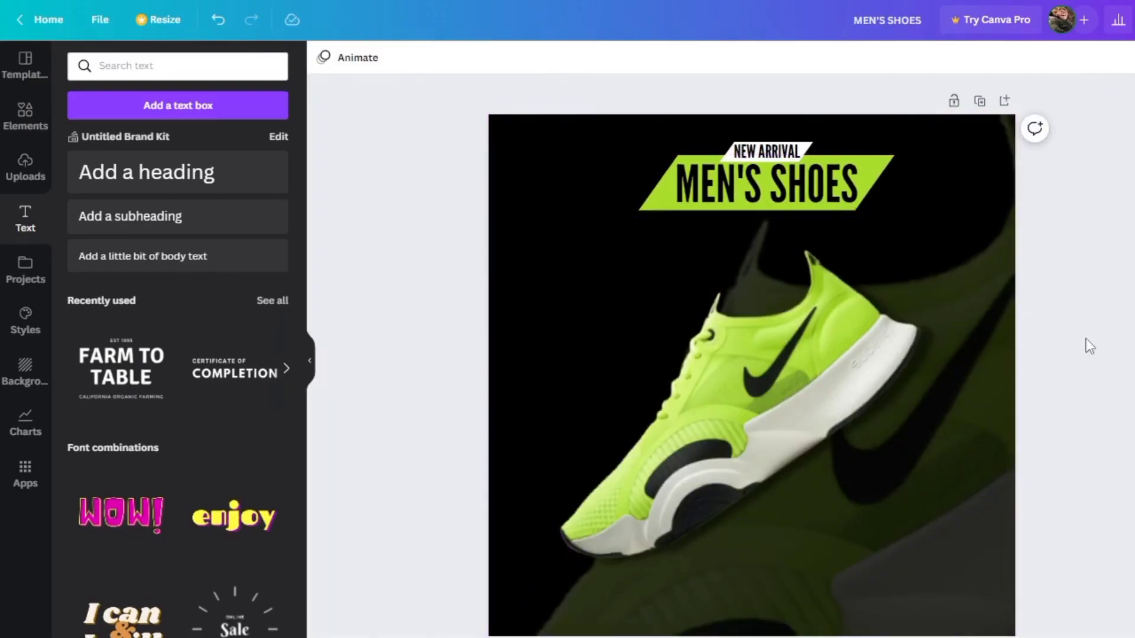
Step: Shift the NEW ARRIVAL text and its white parallelogram to the right along the banner's upper edge
{"action": "scroll", "coordinate": [667, 218], "scroll_direction": "up", "scroll_amount": 3}
{"action": "scroll", "coordinate": [668, 223], "scroll_direction": "up", "scroll_amount": 3}
{"action": "left_click", "coordinate": [828, 175]}
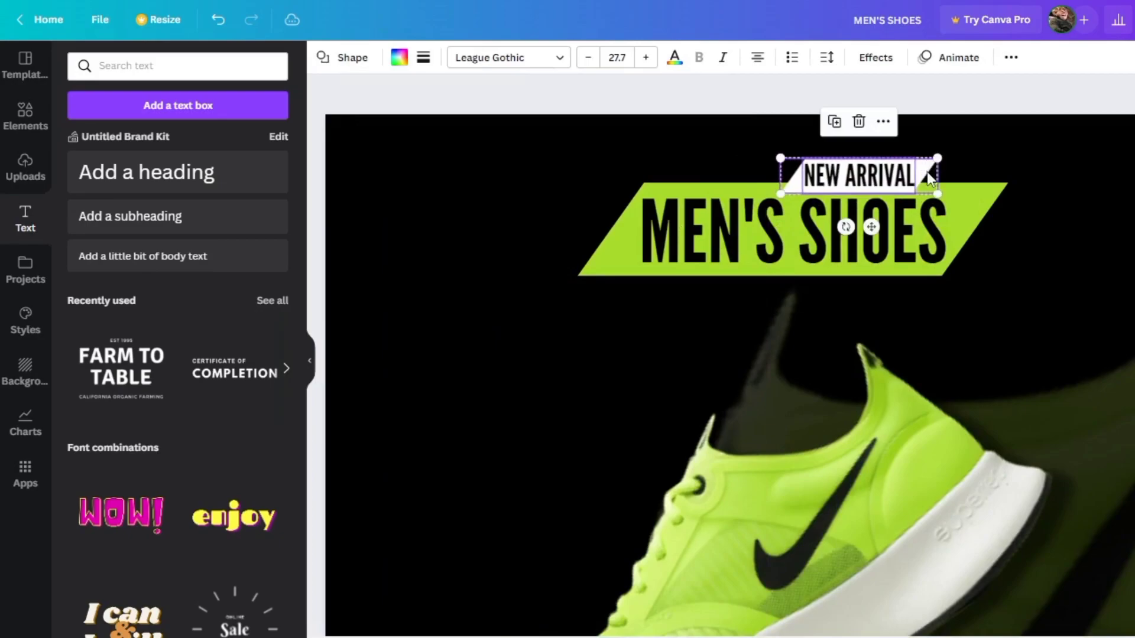
{"action": "left_click", "coordinate": [560, 327]}
Step: Duplicate the white parallelogram onto the banner's lower-left edge and send the copy behind the green banner
{"action": "left_click_drag", "start_coordinate": [927, 177], "coordinate": [751, 280]}
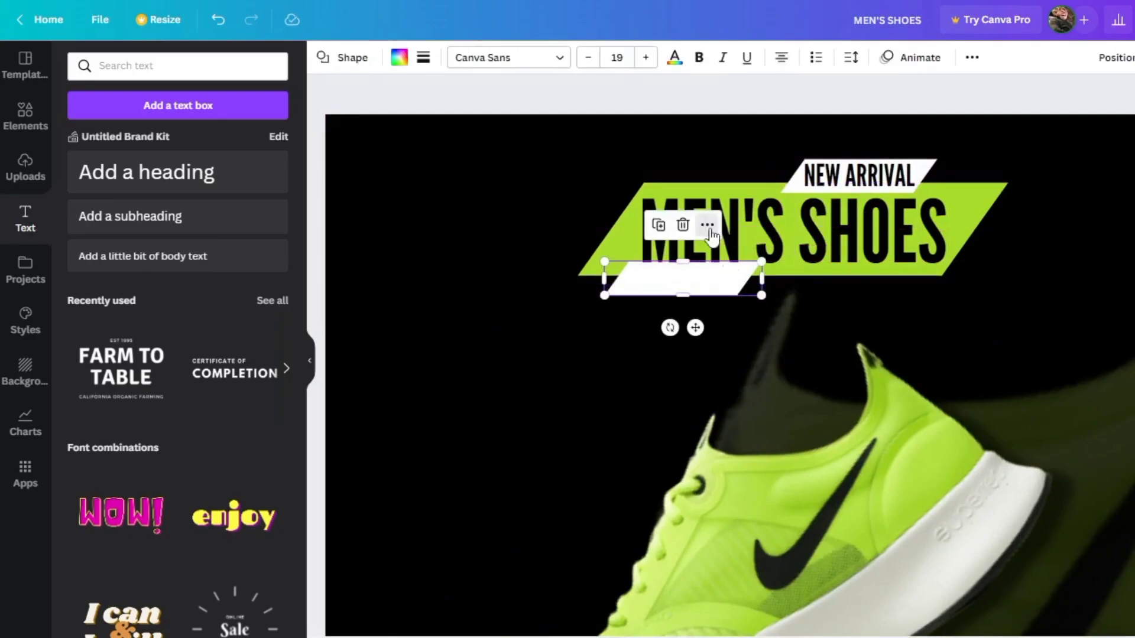
{"action": "left_click", "coordinate": [708, 227]}
{"action": "left_click", "coordinate": [777, 267]}
{"action": "scroll", "coordinate": [742, 254], "scroll_direction": "down", "scroll_amount": 4}
{"action": "left_click", "coordinate": [542, 294]}
Step: Widen the NEW ARRIVAL parallelogram on both sides and move it with its text further right along the banner
{"action": "scroll", "coordinate": [754, 281], "scroll_direction": "up", "scroll_amount": 3}
{"action": "scroll", "coordinate": [811, 265], "scroll_direction": "down", "scroll_amount": 3}
{"action": "scroll", "coordinate": [832, 256], "scroll_direction": "up", "scroll_amount": 5}
{"action": "left_click", "coordinate": [952, 133]}
{"action": "mouse_move", "coordinate": [719, 138]}
{"action": "left_mouse_down"}
{"action": "mouse_move", "coordinate": [681, 137]}
{"action": "mouse_move", "coordinate": [704, 137]}
{"action": "left_mouse_up"}
{"action": "left_click_drag", "start_coordinate": [983, 138], "coordinate": [996, 139]}
{"action": "left_click", "coordinate": [930, 141]}
{"action": "left_click", "coordinate": [973, 133], "text": "shift"}
{"action": "left_click_drag", "start_coordinate": [903, 131], "coordinate": [937, 131]}
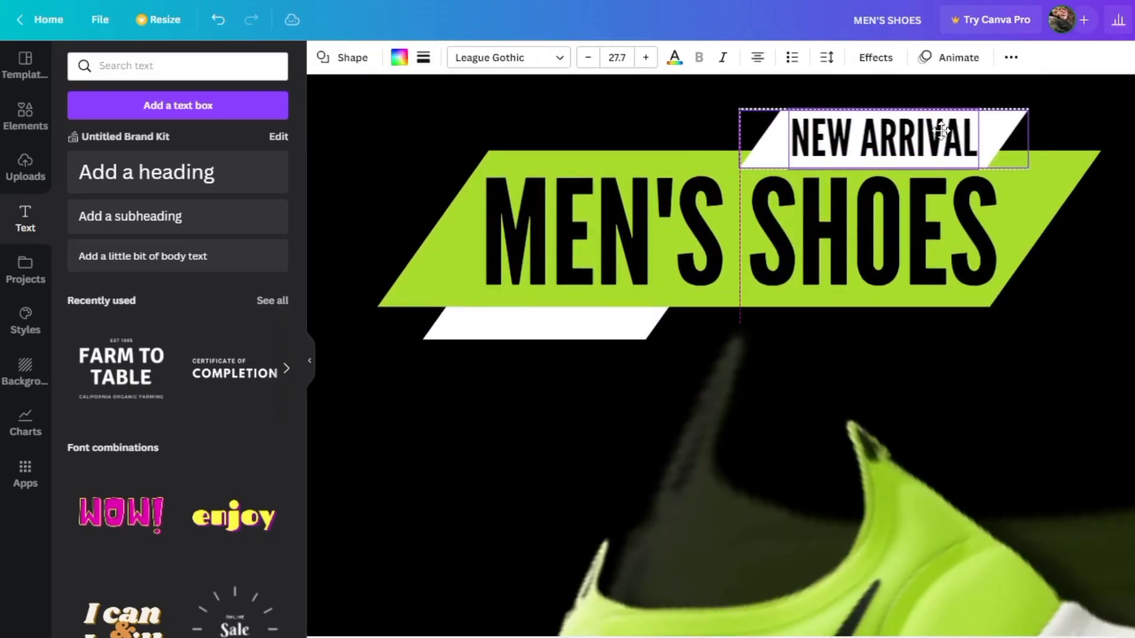
Step: Stretch the white parallelogram beneath the green banner further to the right
{"action": "left_click", "coordinate": [642, 324]}
{"action": "left_click", "coordinate": [552, 363]}
{"action": "left_click", "coordinate": [486, 337]}
{"action": "left_click_drag", "start_coordinate": [686, 312], "coordinate": [721, 311]}
{"action": "scroll", "coordinate": [722, 312], "scroll_direction": "down", "scroll_amount": 3}
{"action": "left_click", "coordinate": [359, 288]}
{"action": "scroll", "coordinate": [359, 288], "scroll_direction": "down", "scroll_amount": 3}
{"action": "scroll", "coordinate": [1129, 317], "scroll_direction": "up", "scroll_amount": 3}
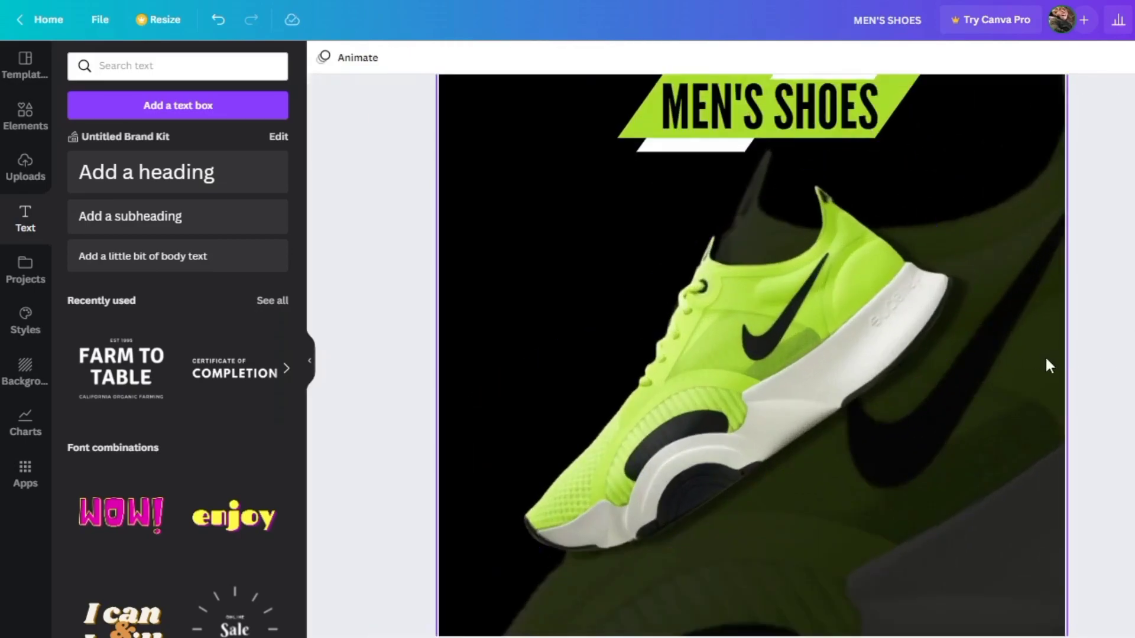
Step: Add a rounded rectangle shape, reshape it into a lime green pill button and place it below the shoe
{"action": "scroll", "coordinate": [1050, 366], "scroll_direction": "down", "scroll_amount": 2}
{"action": "scroll", "coordinate": [821, 433], "scroll_direction": "up", "scroll_amount": 2}
{"action": "scroll", "coordinate": [821, 433], "scroll_direction": "down", "scroll_amount": 2}
{"action": "left_click", "coordinate": [25, 116]}
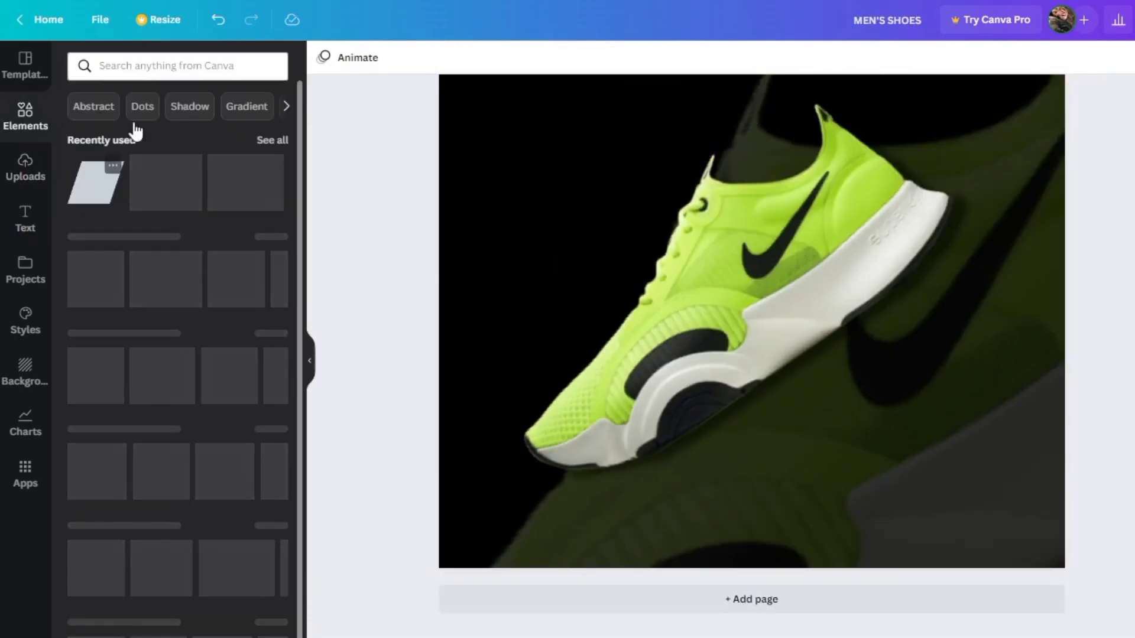
{"action": "left_click", "coordinate": [141, 262]}
{"action": "left_click", "coordinate": [121, 283]}
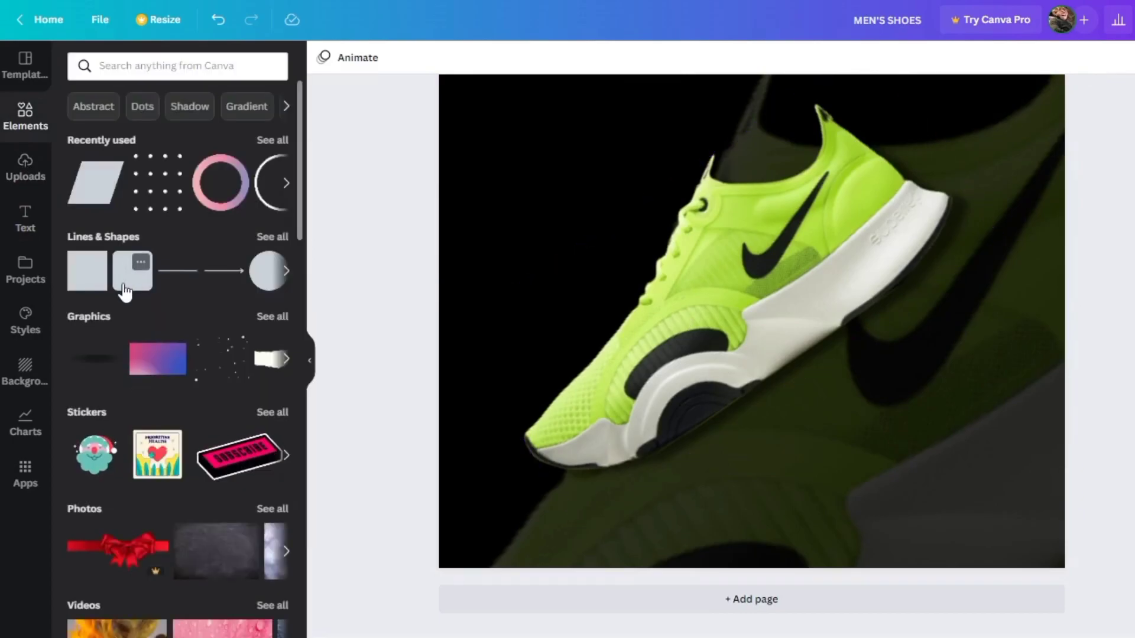
{"action": "left_click_drag", "start_coordinate": [751, 161], "coordinate": [753, 309]}
{"action": "left_click_drag", "start_coordinate": [764, 381], "coordinate": [755, 553]}
{"action": "scroll", "coordinate": [866, 485], "scroll_direction": "up", "scroll_amount": 3}
{"action": "scroll", "coordinate": [866, 485], "scroll_direction": "down", "scroll_amount": 1}
Step: Add an "ORDER NOW" heading, scaled down to fit on the green pill button
{"action": "left_click", "coordinate": [22, 207]}
{"action": "left_click", "coordinate": [137, 161]}
{"action": "type", "text": "ORDER NOW"}
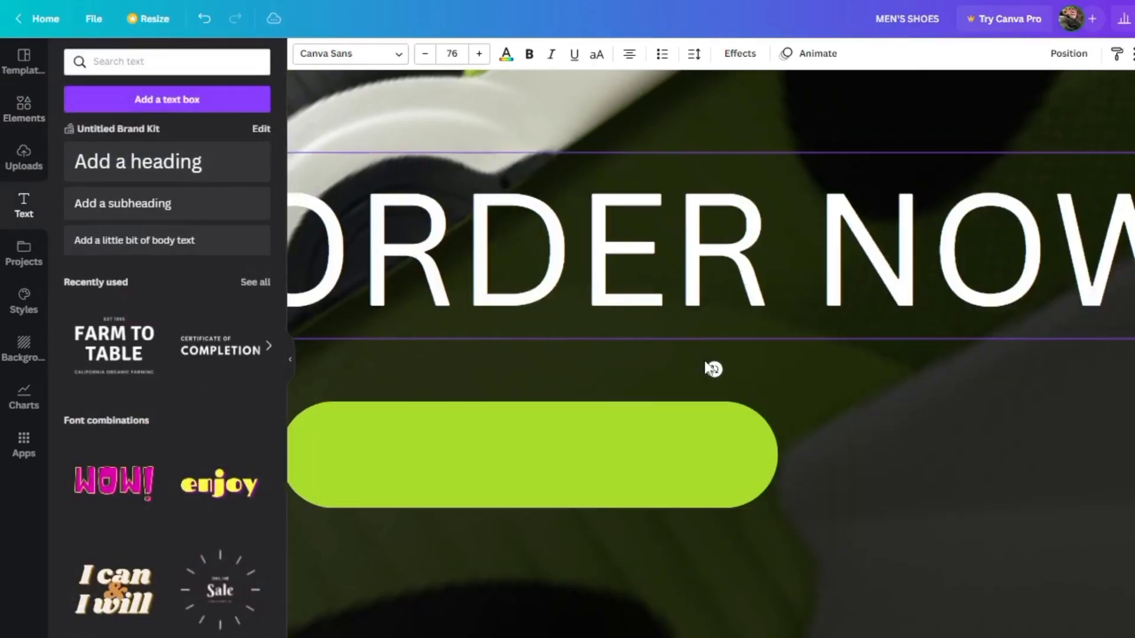
{"action": "scroll", "coordinate": [706, 360], "scroll_direction": "down", "scroll_amount": 3}
{"action": "left_click_drag", "start_coordinate": [1052, 354], "coordinate": [726, 353]}
{"action": "left_click_drag", "start_coordinate": [608, 349], "coordinate": [642, 463]}
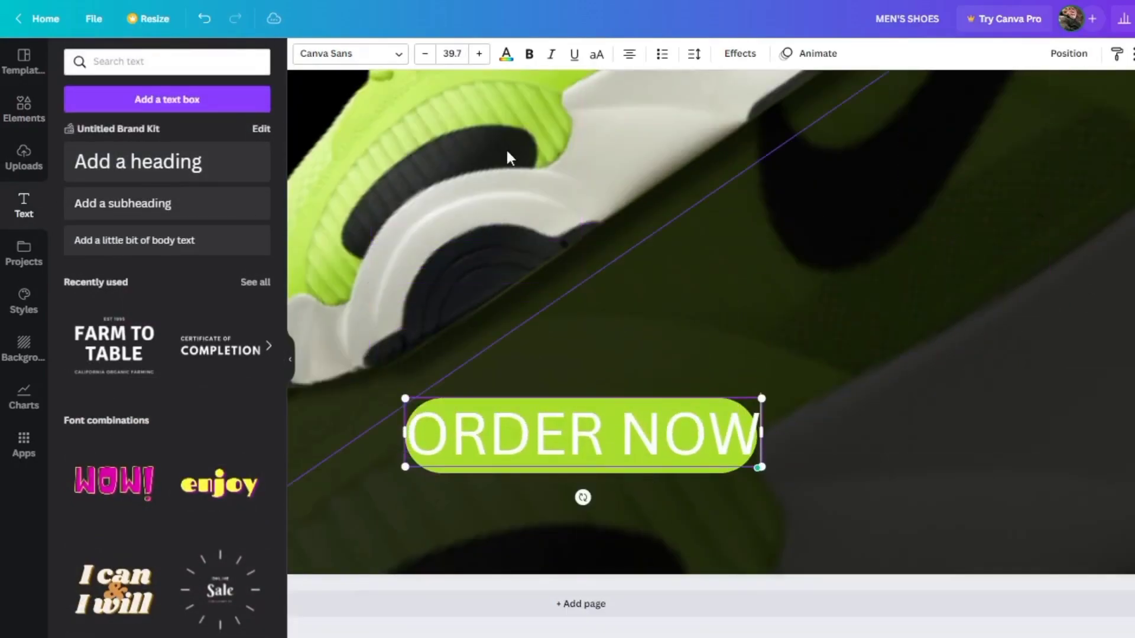
Step: Set the ORDER NOW font to League Spartan and resize the text to fit centered inside the pill button
{"action": "left_click", "coordinate": [349, 53]}
{"action": "type", "text": "LEAGUE"}
{"action": "left_click", "coordinate": [139, 155]}
{"action": "left_click_drag", "start_coordinate": [389, 398], "coordinate": [449, 411]}
{"action": "left_click_drag", "start_coordinate": [667, 473], "coordinate": [640, 479]}
{"action": "left_click_drag", "start_coordinate": [748, 415], "coordinate": [739, 422]}
{"action": "left_click_drag", "start_coordinate": [671, 476], "coordinate": [682, 473]}
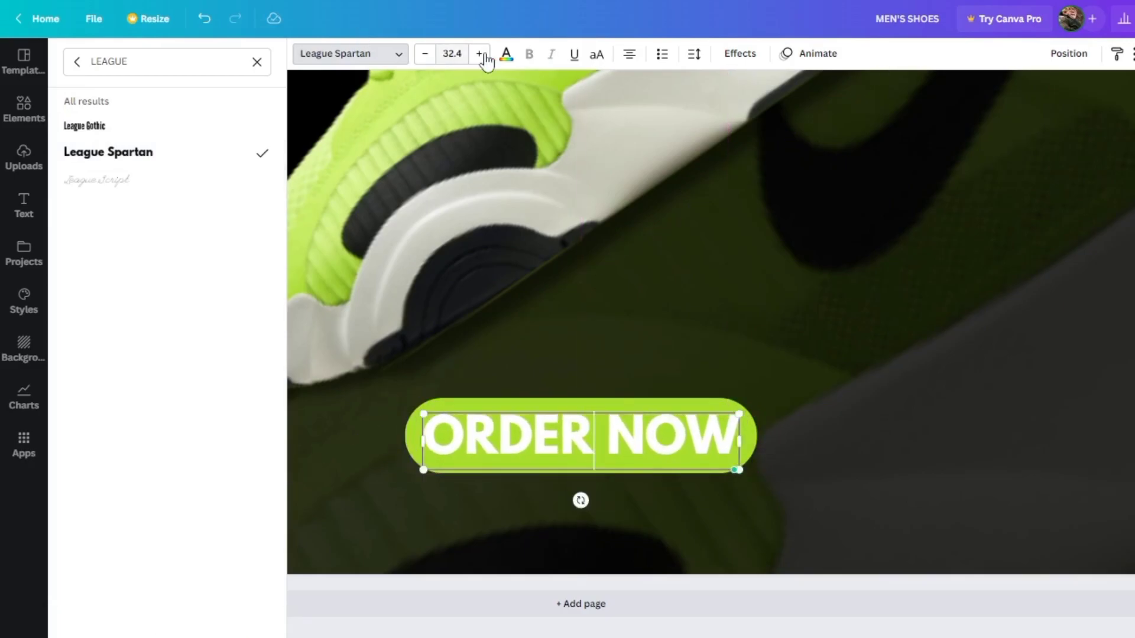
Step: Change the ORDER NOW text color to black
{"action": "left_click", "coordinate": [506, 54]}
{"action": "left_click", "coordinate": [78, 412]}
{"action": "scroll", "coordinate": [1111, 381], "scroll_direction": "down", "scroll_amount": 3}
{"action": "left_click", "coordinate": [1111, 380]}
{"action": "scroll", "coordinate": [847, 476], "scroll_direction": "down", "scroll_amount": 2}
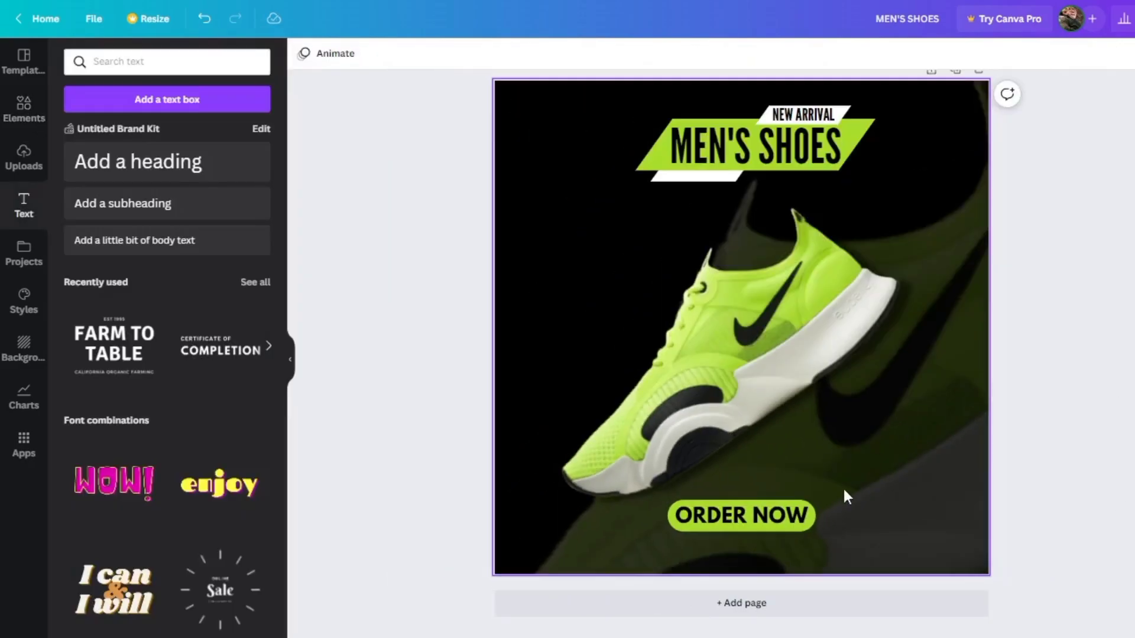
Step: Select the ORDER NOW text together with its green pill and scale both down near the design's bottom
{"action": "scroll", "coordinate": [846, 477], "scroll_direction": "up", "scroll_amount": 5}
{"action": "left_click", "coordinate": [777, 416]}
{"action": "left_click", "coordinate": [844, 403], "text": "shift"}
{"action": "left_click_drag", "start_coordinate": [905, 398], "coordinate": [883, 408]}
{"action": "scroll", "coordinate": [873, 454], "scroll_direction": "down", "scroll_amount": 4}
{"action": "left_click", "coordinate": [1124, 53]}
{"action": "left_click", "coordinate": [1121, 433]}
{"action": "scroll", "coordinate": [894, 528], "scroll_direction": "down", "scroll_amount": 3}
{"action": "scroll", "coordinate": [691, 514], "scroll_direction": "up", "scroll_amount": 5}
{"action": "scroll", "coordinate": [748, 491], "scroll_direction": "down", "scroll_amount": 1}
{"action": "scroll", "coordinate": [807, 490], "scroll_direction": "up", "scroll_amount": 1}
{"action": "left_click", "coordinate": [167, 203]}
{"action": "type", "text": "www.your"}
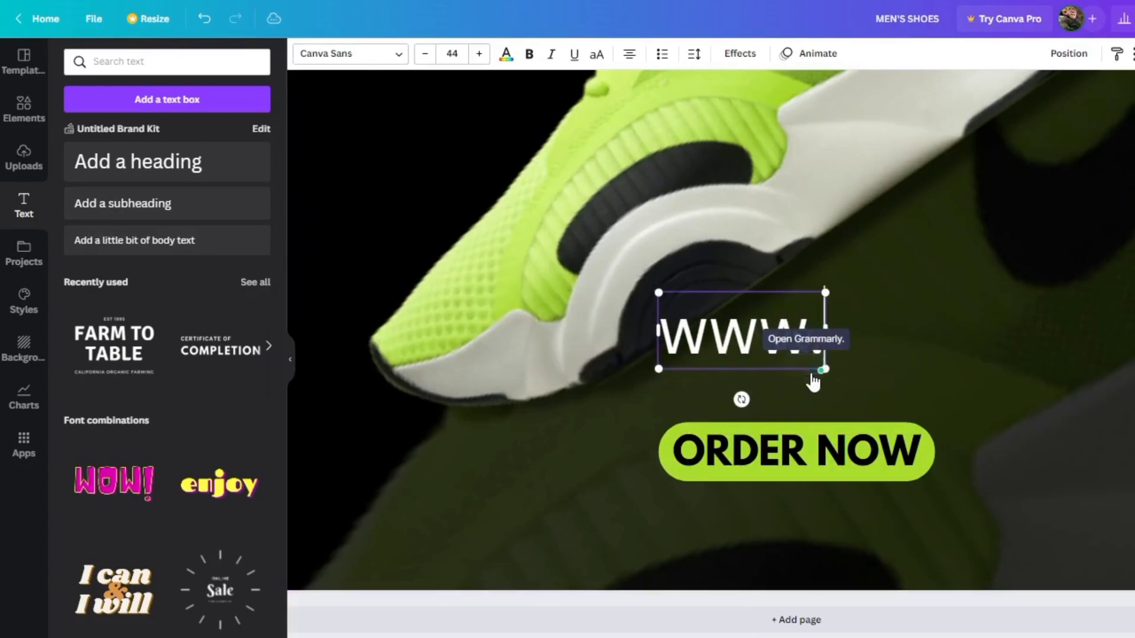
{"action": "type", "text": "websitehere.com"}
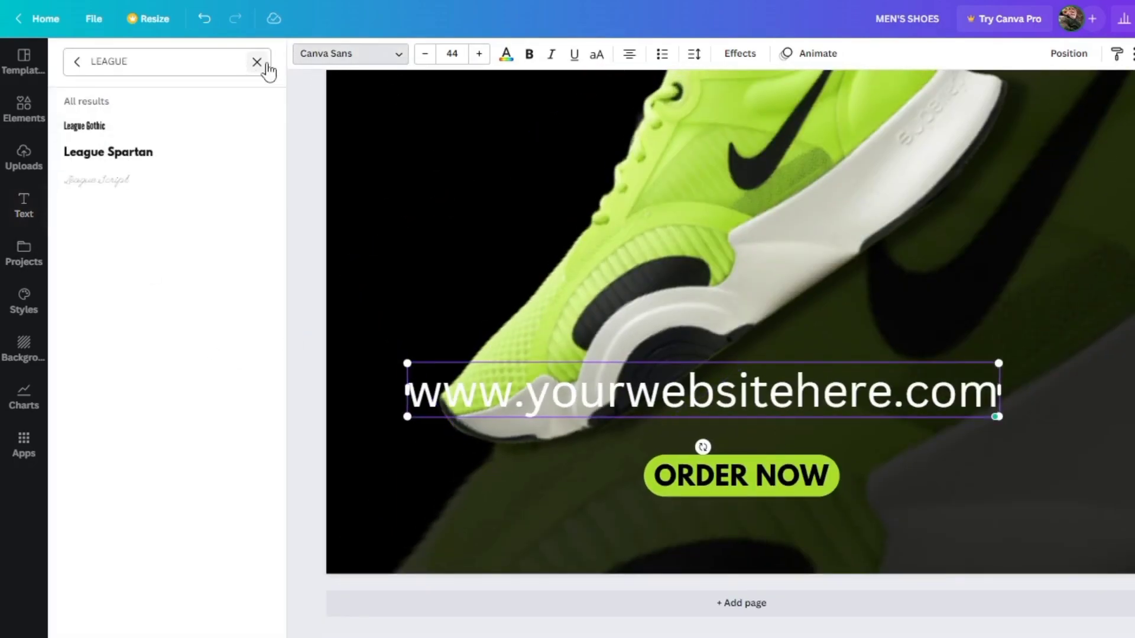
Step: Set the website text's font to Roboto and its size to 20
{"action": "left_click", "coordinate": [256, 61]}
{"action": "type", "text": "robo"}
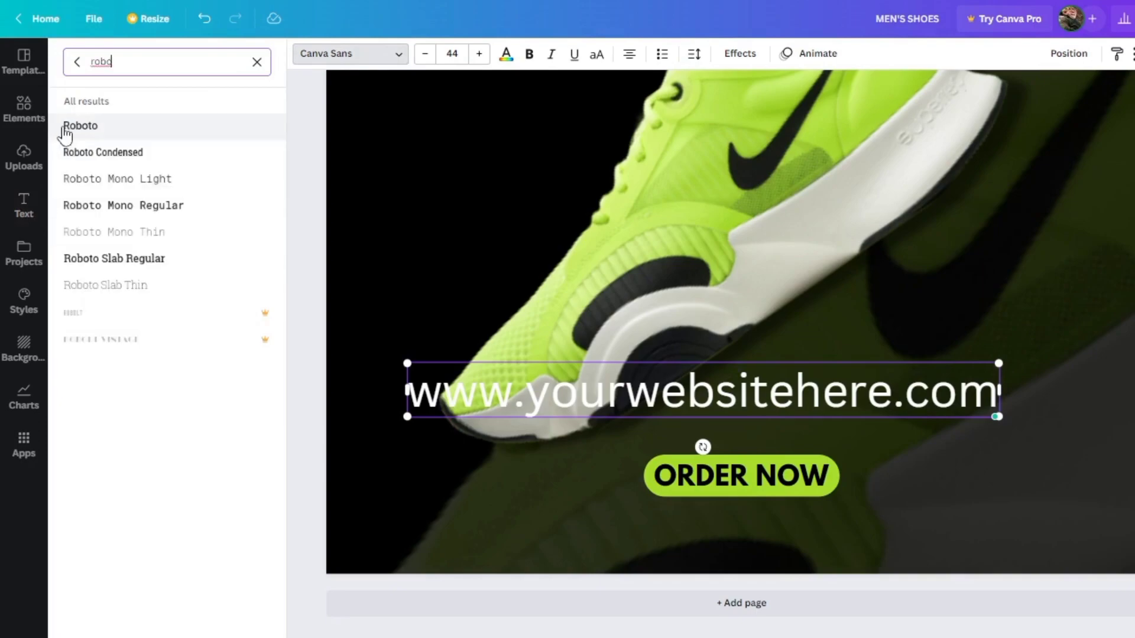
{"action": "left_click", "coordinate": [74, 125]}
{"action": "left_click", "coordinate": [452, 53]}
{"action": "type", "text": "20"}
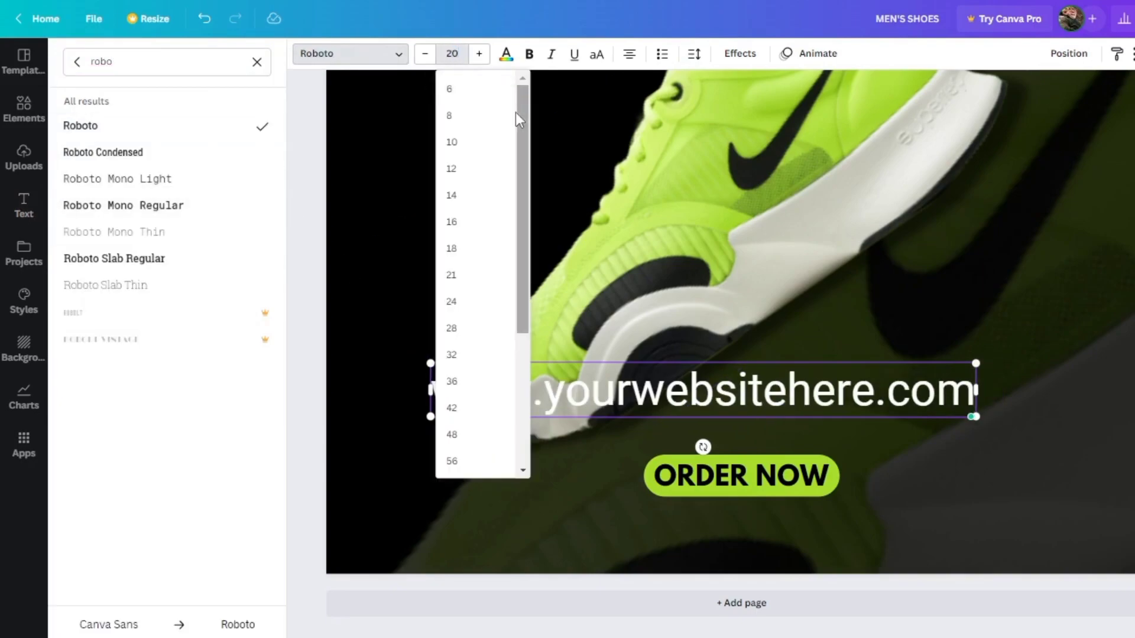
{"action": "key", "text": "Return"}
Step: Place the website text centered directly below the ORDER NOW button
{"action": "left_click_drag", "start_coordinate": [676, 392], "coordinate": [775, 532]}
{"action": "scroll", "coordinate": [835, 497], "scroll_direction": "down", "scroll_amount": 3}
{"action": "left_click", "coordinate": [1101, 458]}
{"action": "scroll", "coordinate": [824, 490], "scroll_direction": "down", "scroll_amount": 3}
{"action": "scroll", "coordinate": [601, 343], "scroll_direction": "up", "scroll_amount": 3}
{"action": "scroll", "coordinate": [602, 343], "scroll_direction": "down", "scroll_amount": 4}
{"action": "scroll", "coordinate": [602, 343], "scroll_direction": "up", "scroll_amount": 3}
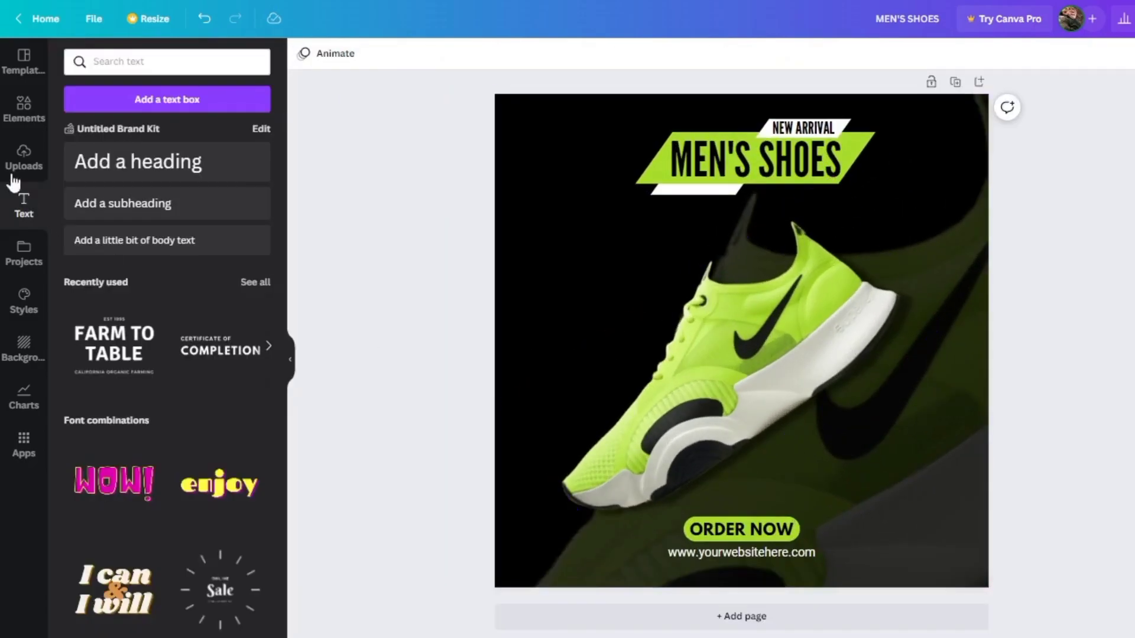
Step: Search the elements for "x" and place the X graphic near the shoe
{"action": "left_click", "coordinate": [24, 112]}
{"action": "left_click", "coordinate": [152, 62]}
{"action": "type", "text": "x"}
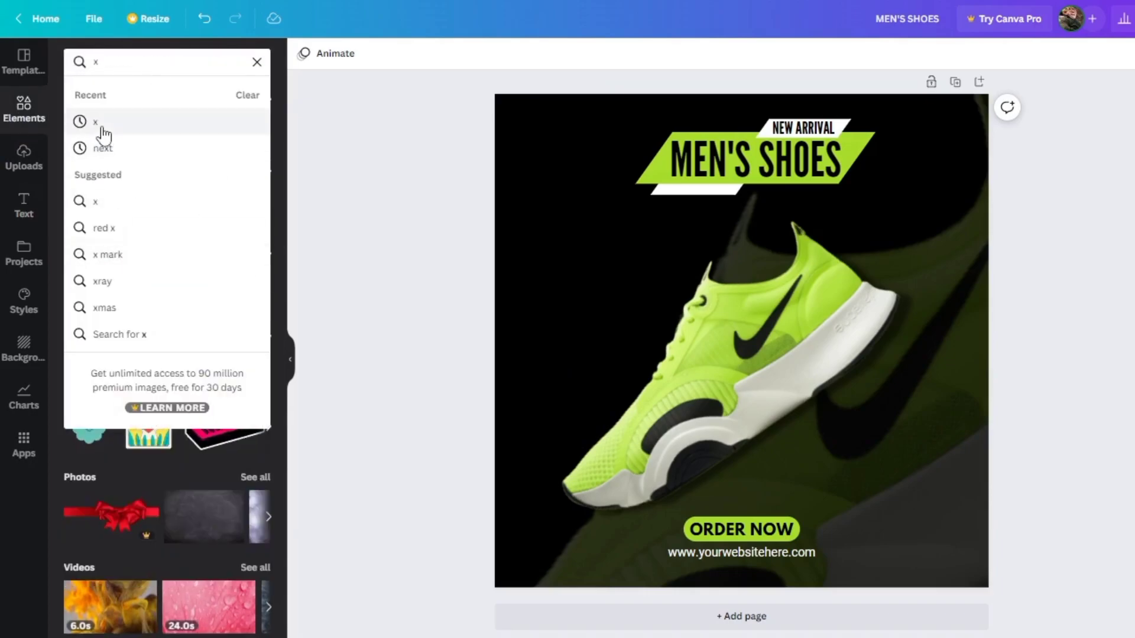
{"action": "left_click", "coordinate": [97, 123]}
{"action": "left_click_drag", "start_coordinate": [325, 240], "coordinate": [548, 204]}
Step: Recolor both colors of the X to the document's lime green and shrink it into a small mark at the shoe's upper left
{"action": "left_click", "coordinate": [303, 54]}
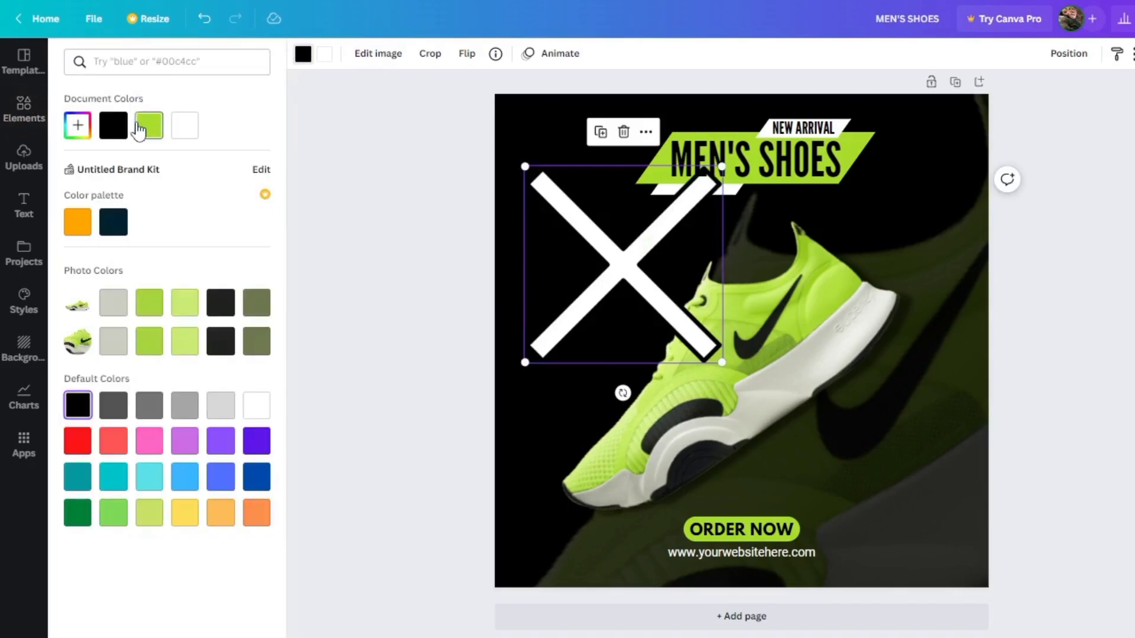
{"action": "left_click", "coordinate": [149, 126]}
{"action": "left_click", "coordinate": [149, 136]}
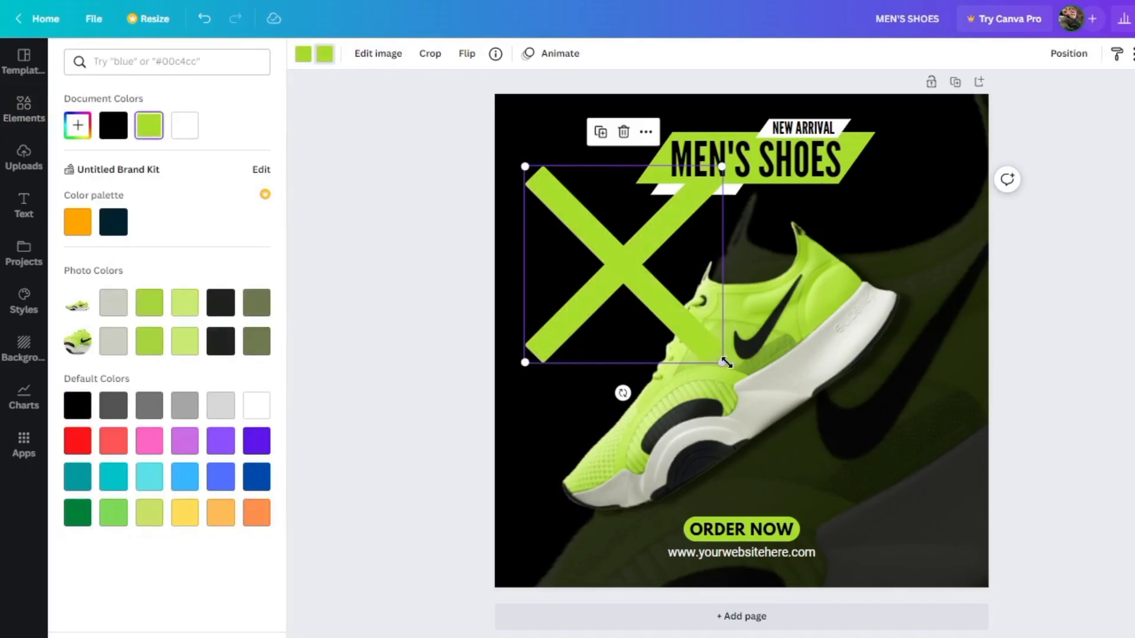
{"action": "left_click_drag", "start_coordinate": [724, 361], "coordinate": [545, 185]}
{"action": "scroll", "coordinate": [509, 252], "scroll_direction": "up", "scroll_amount": 3}
{"action": "left_click_drag", "start_coordinate": [465, 190], "coordinate": [505, 294]}
{"action": "left_click_drag", "start_coordinate": [493, 255], "coordinate": [488, 253]}
{"action": "left_click", "coordinate": [357, 197]}
Step: Search the elements for "circle", add the circle shape and make its fill transparent
{"action": "left_click", "coordinate": [233, 62]}
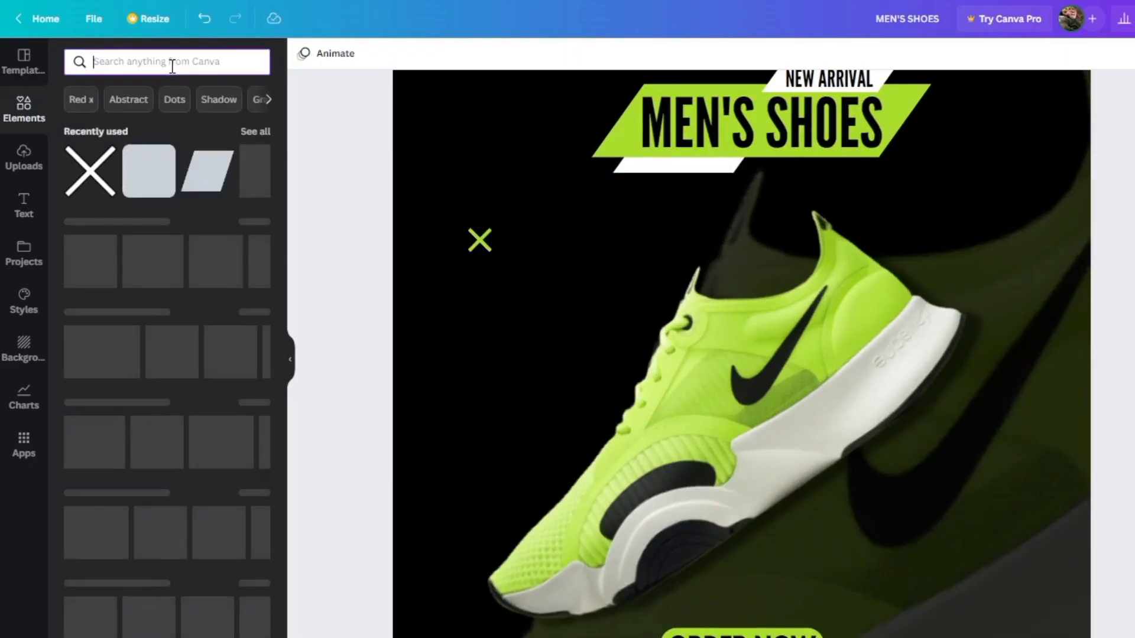
{"action": "type", "text": "circle"}
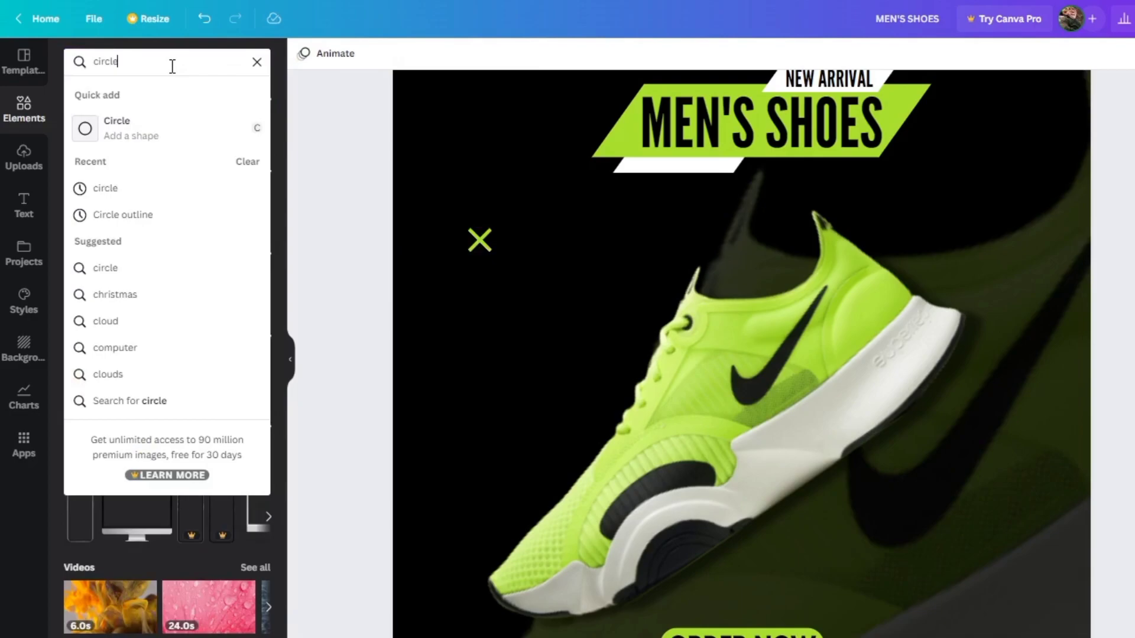
{"action": "key", "text": "Return"}
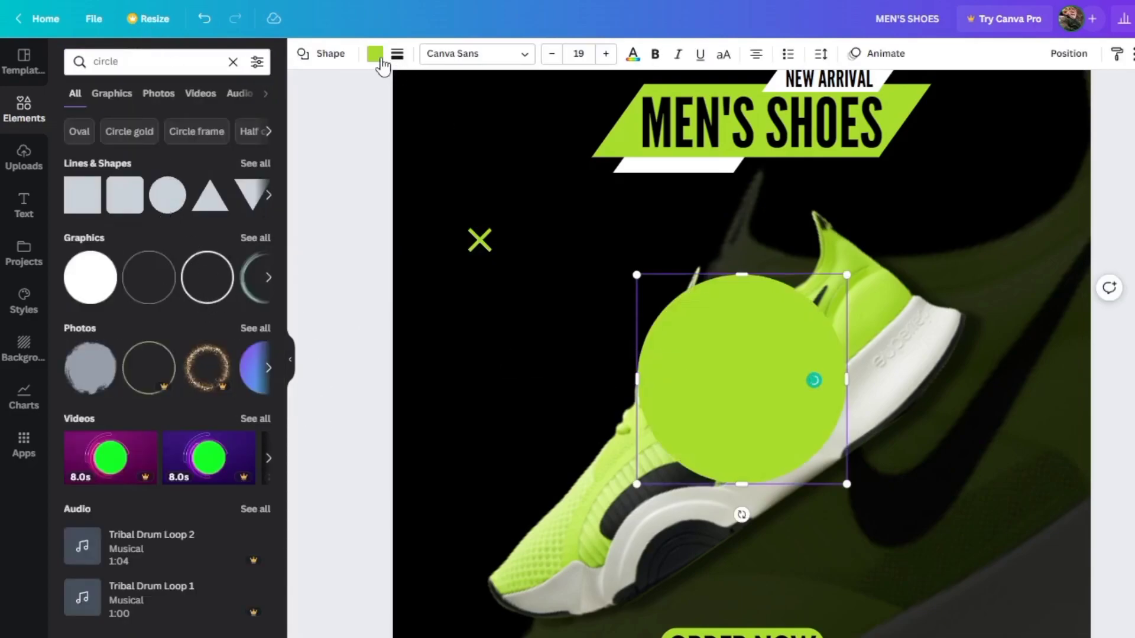
{"action": "left_click", "coordinate": [376, 55]}
{"action": "left_click", "coordinate": [113, 125]}
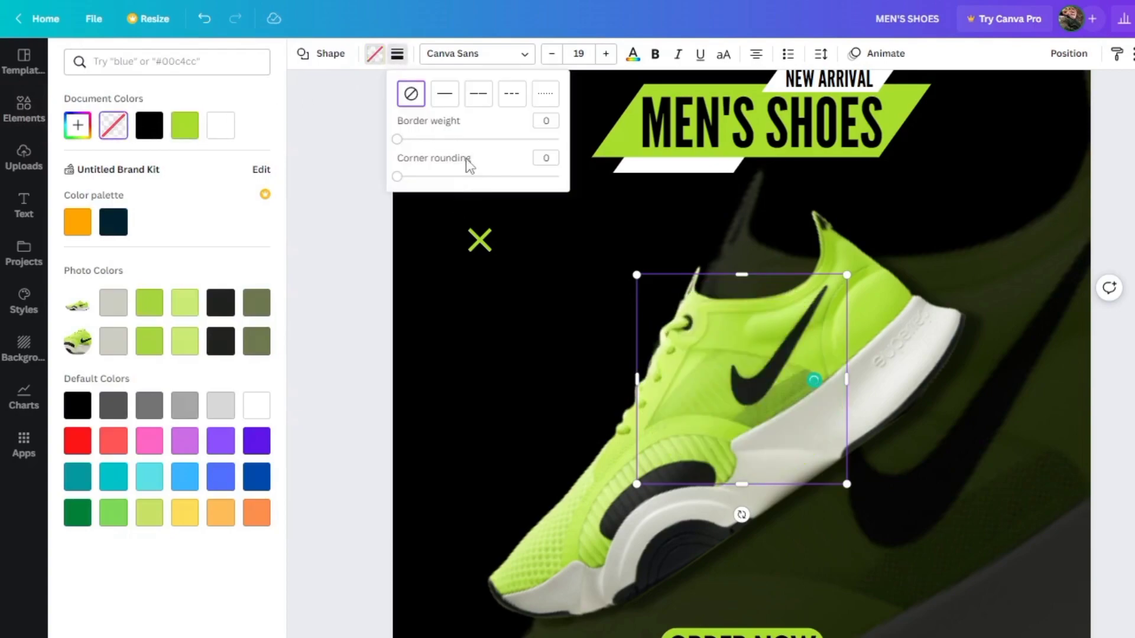
Step: Give the circle a solid border with weight 29 in the document's lime green
{"action": "left_click", "coordinate": [444, 139]}
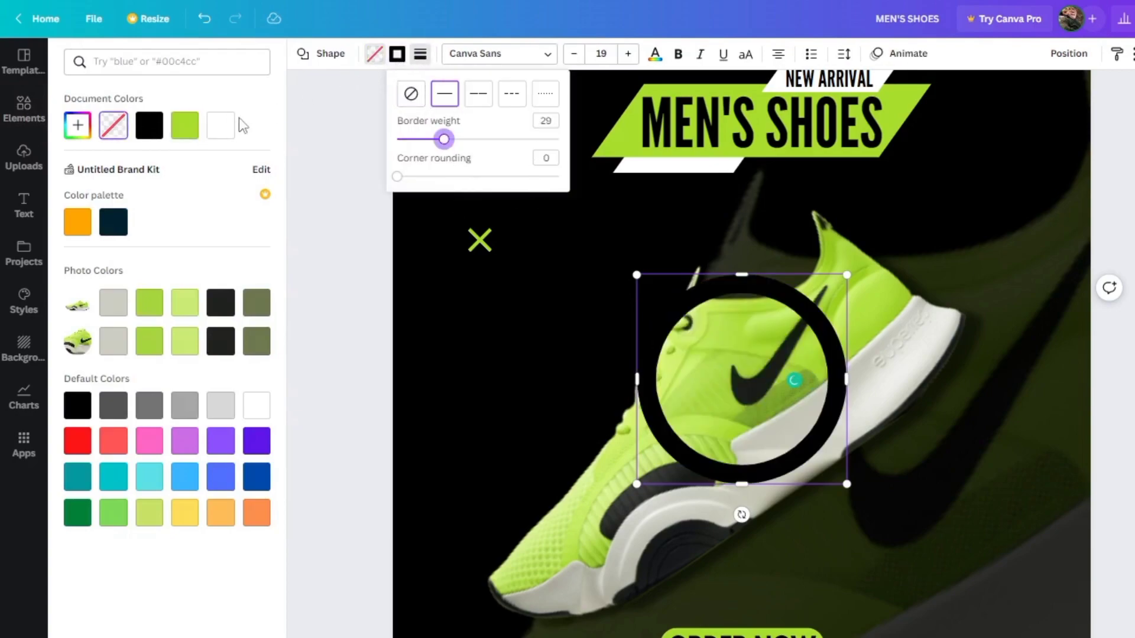
{"action": "left_click", "coordinate": [185, 126]}
{"action": "left_click", "coordinate": [114, 131]}
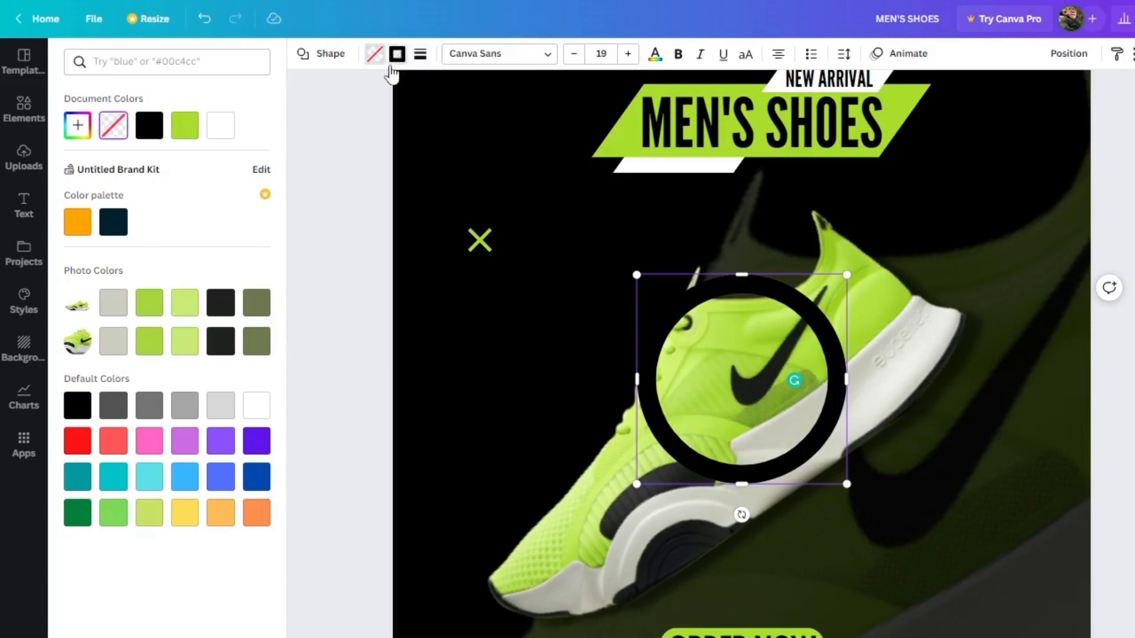
{"action": "left_click", "coordinate": [149, 130]}
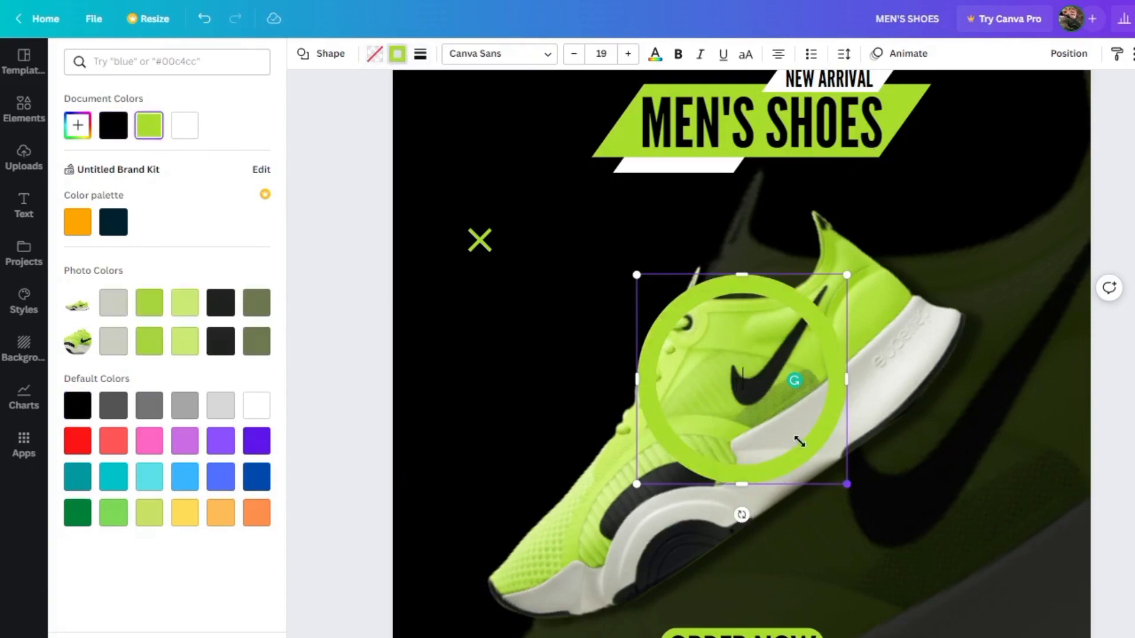
Step: Scale the green ring down to a small mark and place it beside the X
{"action": "left_click_drag", "start_coordinate": [847, 484], "coordinate": [694, 332]}
{"action": "left_click_drag", "start_coordinate": [633, 287], "coordinate": [544, 226]}
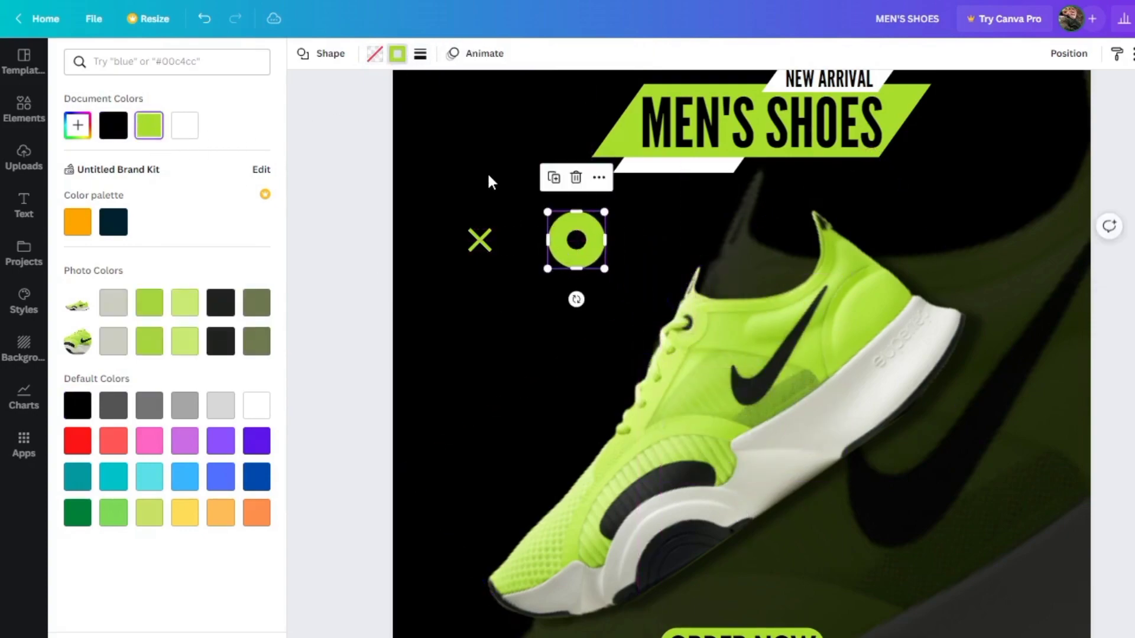
{"action": "left_click_drag", "start_coordinate": [602, 270], "coordinate": [575, 240]}
Step: Thin the small ring's border to a weight of 5 and shrink the ring slightly
{"action": "left_click", "coordinate": [419, 57]}
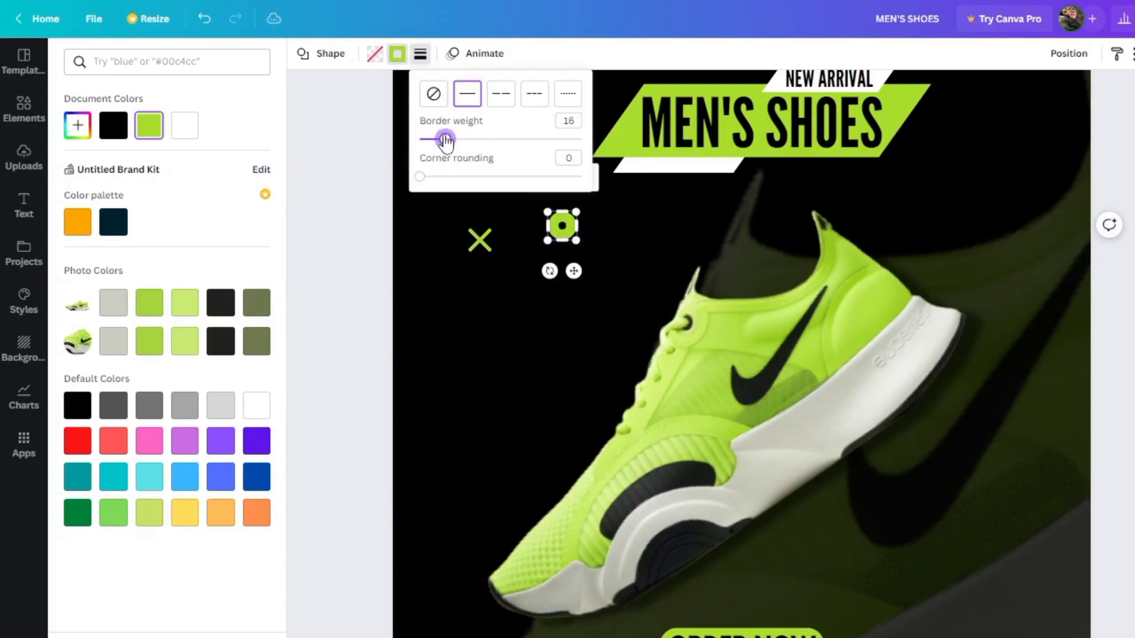
{"action": "left_click", "coordinate": [392, 256]}
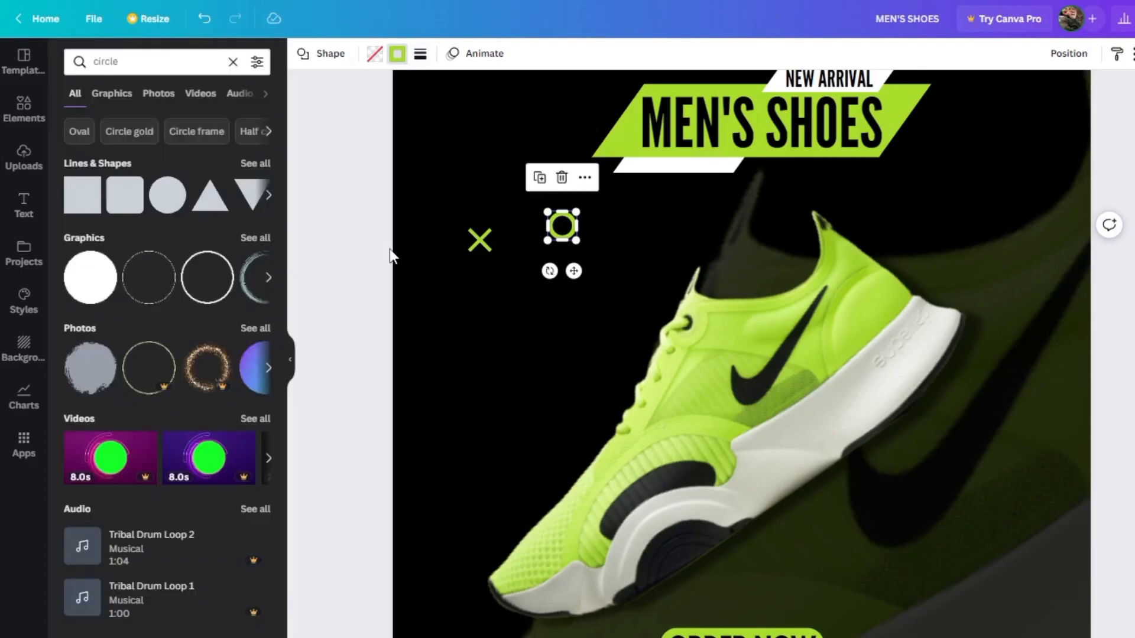
{"action": "left_click_drag", "start_coordinate": [574, 239], "coordinate": [574, 237]}
{"action": "left_click", "coordinate": [420, 53]}
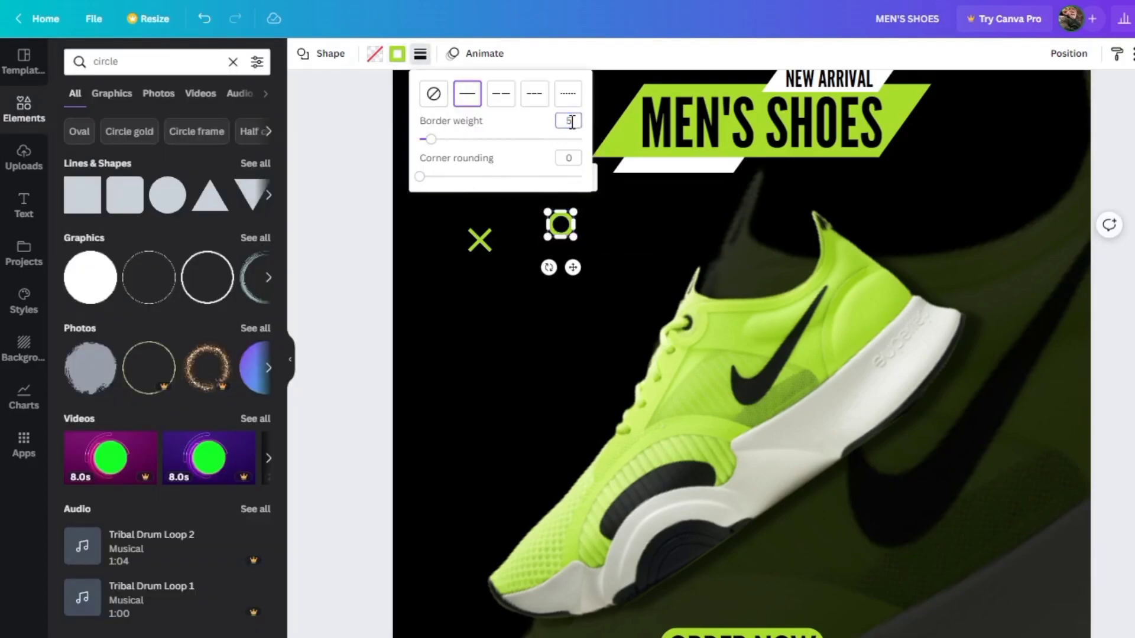
{"action": "left_click", "coordinate": [375, 243]}
{"action": "left_click", "coordinate": [374, 243]}
{"action": "left_click", "coordinate": [560, 225]}
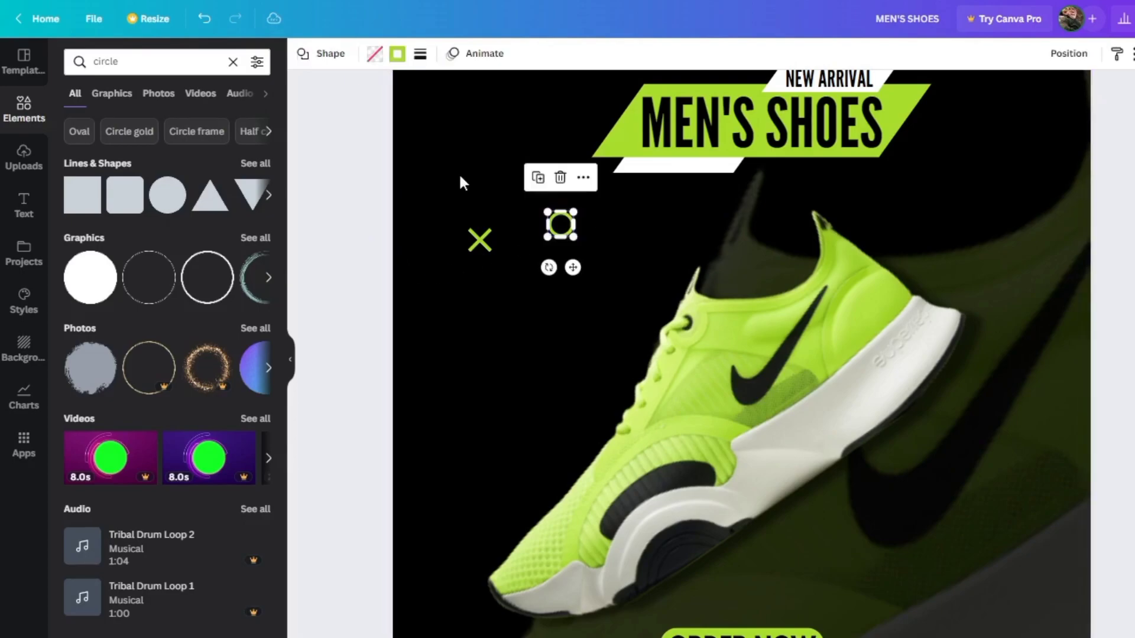
{"action": "left_click", "coordinate": [421, 55]}
{"action": "left_click", "coordinate": [359, 258]}
{"action": "left_click", "coordinate": [360, 257]}
Step: Move the small ring below the X and change its border color to white
{"action": "scroll", "coordinate": [704, 317], "scroll_direction": "down", "scroll_amount": 3}
{"action": "scroll", "coordinate": [920, 385], "scroll_direction": "up", "scroll_amount": 3}
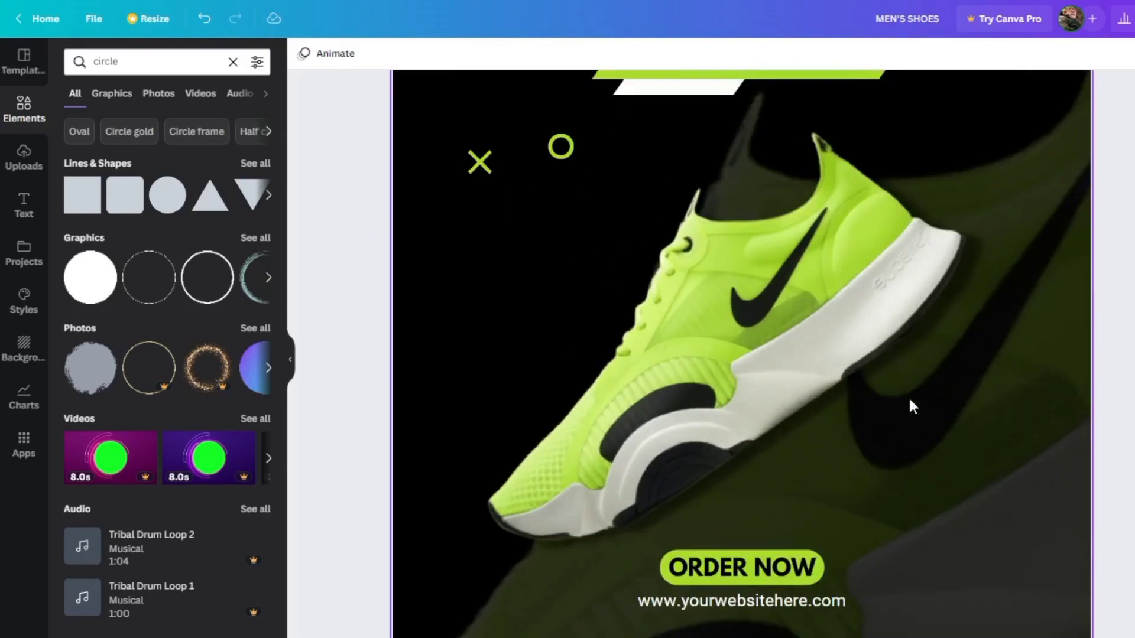
{"action": "scroll", "coordinate": [918, 396], "scroll_direction": "down", "scroll_amount": 3}
{"action": "left_click_drag", "start_coordinate": [616, 211], "coordinate": [603, 253]}
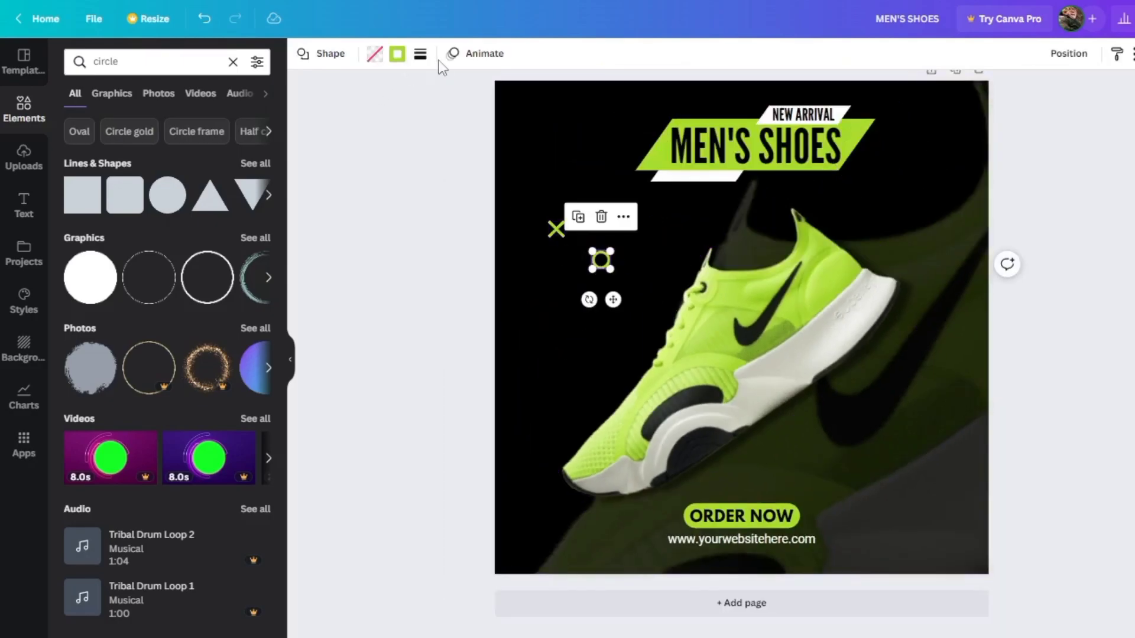
{"action": "left_click", "coordinate": [397, 55]}
{"action": "left_click", "coordinate": [347, 242]}
Step: Arrange three white rings around the shoe: above the toe, under the heel and above the laces
{"action": "left_click_drag", "start_coordinate": [588, 255], "coordinate": [568, 340]}
{"action": "left_click", "coordinate": [432, 297]}
{"action": "left_click", "coordinate": [581, 343]}
{"action": "left_click_drag", "start_coordinate": [580, 343], "coordinate": [850, 400]}
{"action": "left_click", "coordinate": [685, 237]}
Step: Place two copies of the green X, one above the shoe's heel and one at the upper right of ORDER NOW
{"action": "left_click", "coordinate": [556, 229]}
{"action": "left_click_drag", "start_coordinate": [557, 229], "coordinate": [870, 486]}
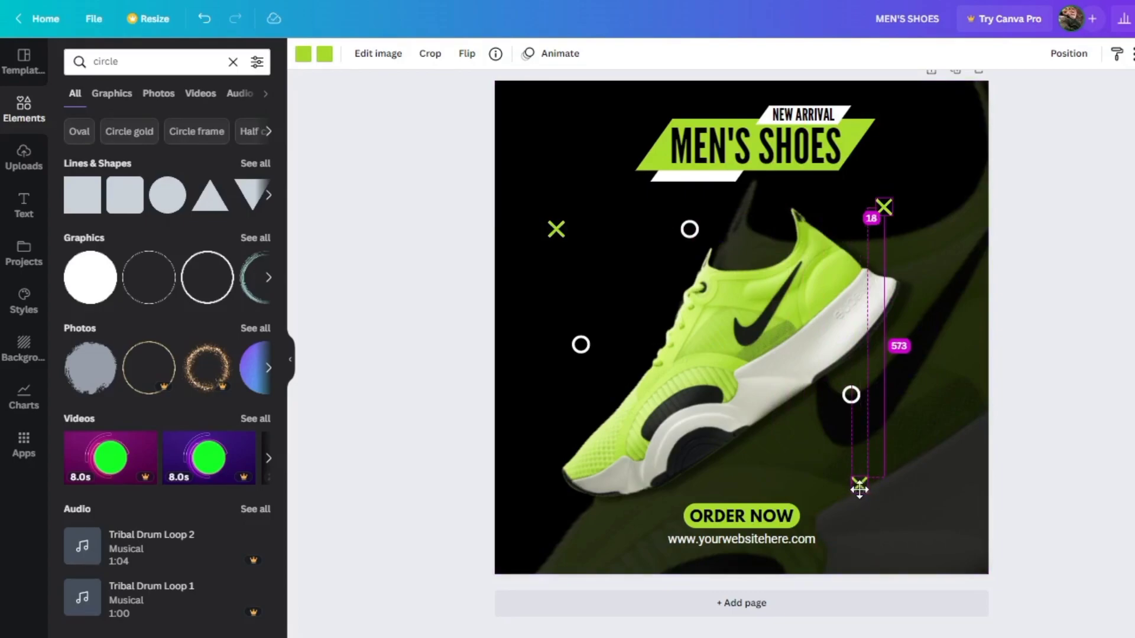
{"action": "left_click_drag", "start_coordinate": [843, 473], "coordinate": [843, 474]}
{"action": "left_click", "coordinate": [1005, 462]}
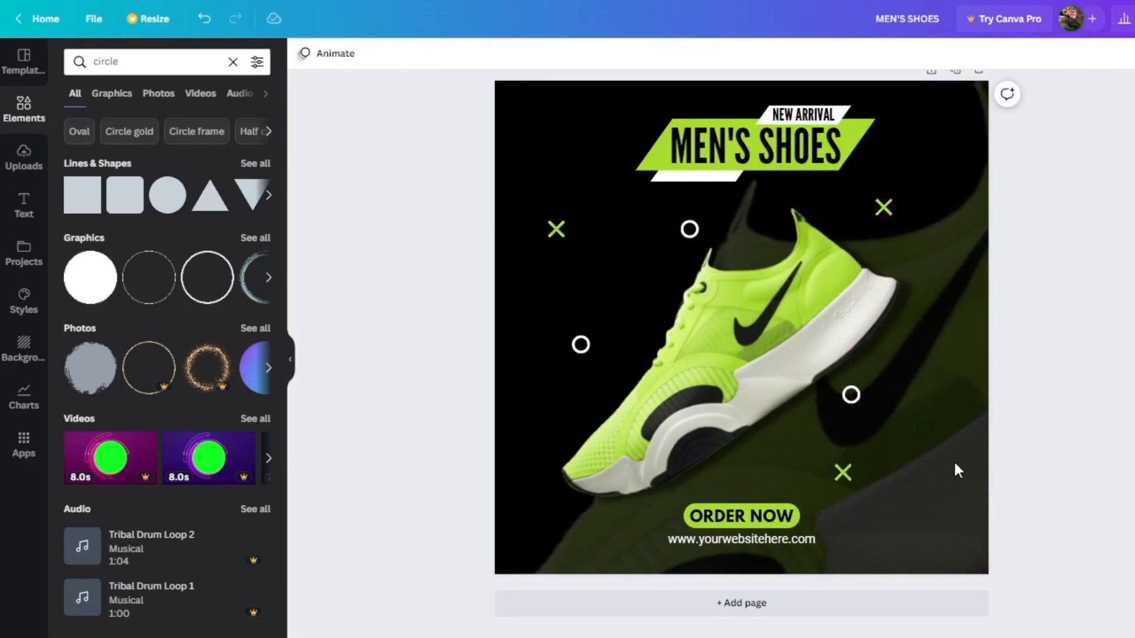
Step: Shrink the three white rings and reposition them around the shoe
{"action": "left_click", "coordinate": [850, 408]}
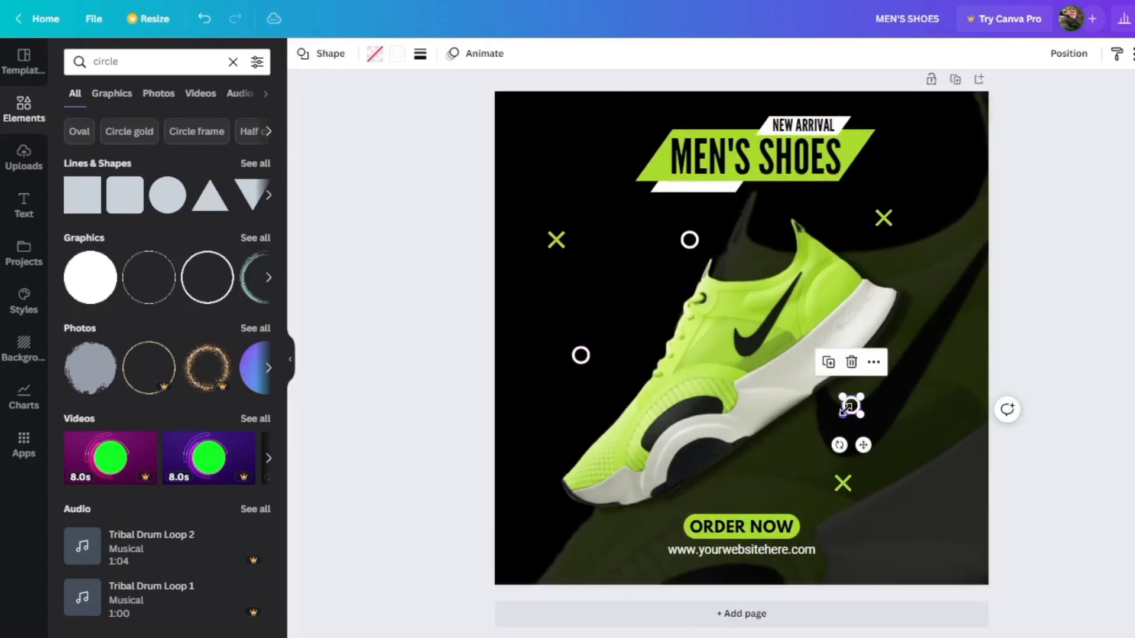
{"action": "left_click", "coordinate": [581, 355], "text": "shift"}
{"action": "mouse_move", "coordinate": [860, 414]}
{"action": "left_mouse_down"}
{"action": "mouse_move", "coordinate": [801, 351]}
{"action": "mouse_move", "coordinate": [863, 426]}
{"action": "left_mouse_up"}
{"action": "left_click", "coordinate": [1092, 391]}
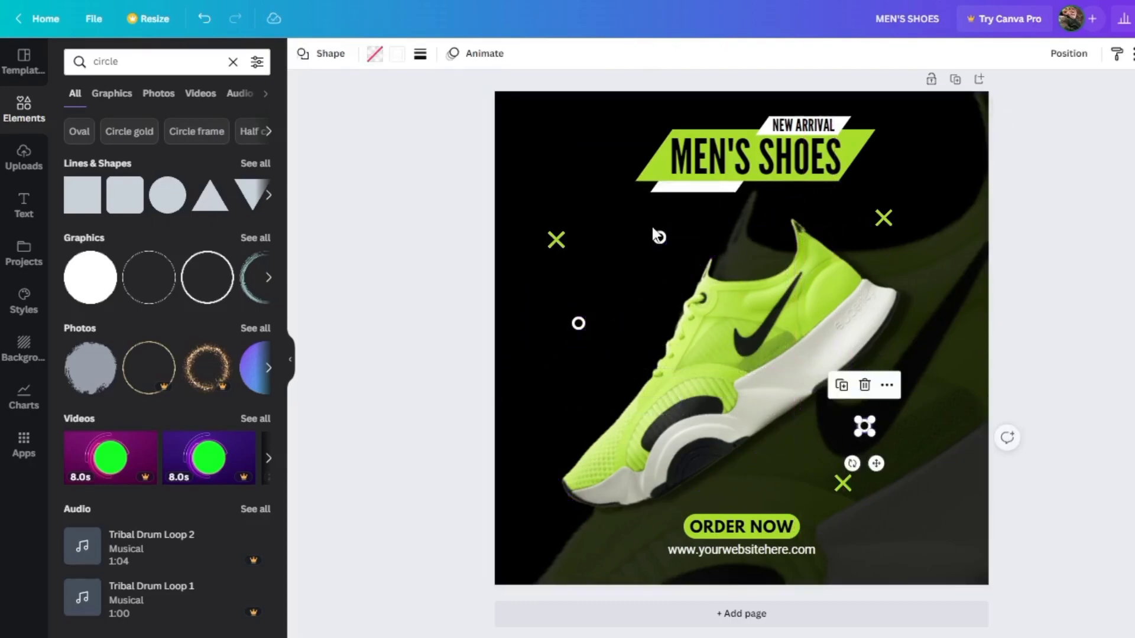
{"action": "left_click_drag", "start_coordinate": [659, 237], "coordinate": [700, 241]}
Step: Scale down the three green X marks together and adjust their positions around the shoe
{"action": "left_click", "coordinate": [844, 482]}
{"action": "left_click_drag", "start_coordinate": [844, 482], "coordinate": [898, 496]}
{"action": "left_click", "coordinate": [882, 400]}
{"action": "left_click", "coordinate": [892, 501]}
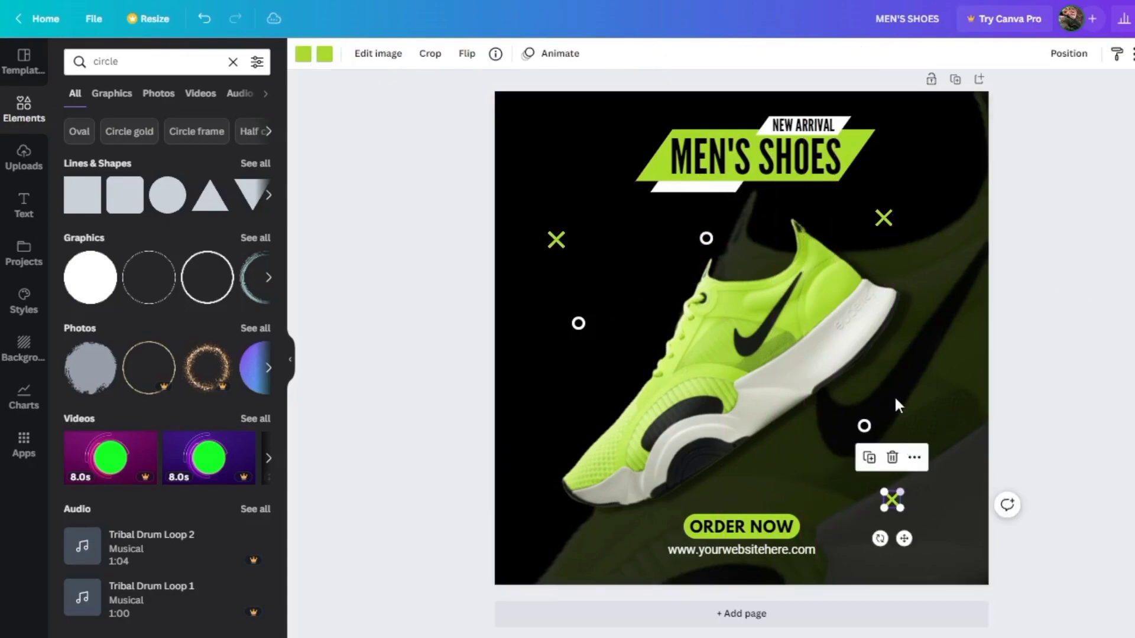
{"action": "left_click", "coordinate": [884, 218], "text": "shift"}
{"action": "left_click", "coordinate": [556, 239], "text": "shift"}
{"action": "left_click_drag", "start_coordinate": [548, 210], "coordinate": [564, 238]}
{"action": "left_click", "coordinate": [498, 250]}
{"action": "left_click_drag", "start_coordinate": [885, 242], "coordinate": [900, 223]}
{"action": "left_click_drag", "start_coordinate": [892, 500], "coordinate": [882, 501]}
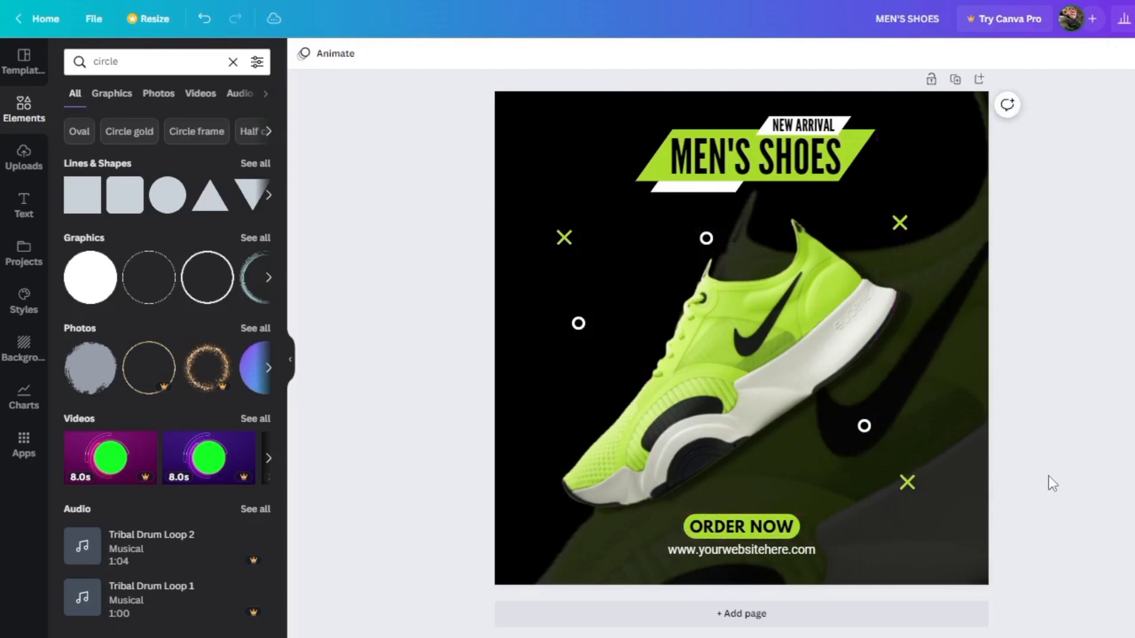
Step: Rearrange the X marks and white rings, moving the lower X closer to ORDER NOW and the left ring nearer the toe
{"action": "key", "text": "ctrl+z"}
{"action": "key", "text": "ctrl+z"}
{"action": "key", "text": "ctrl+z"}
{"action": "key", "text": "ctrl+z"}
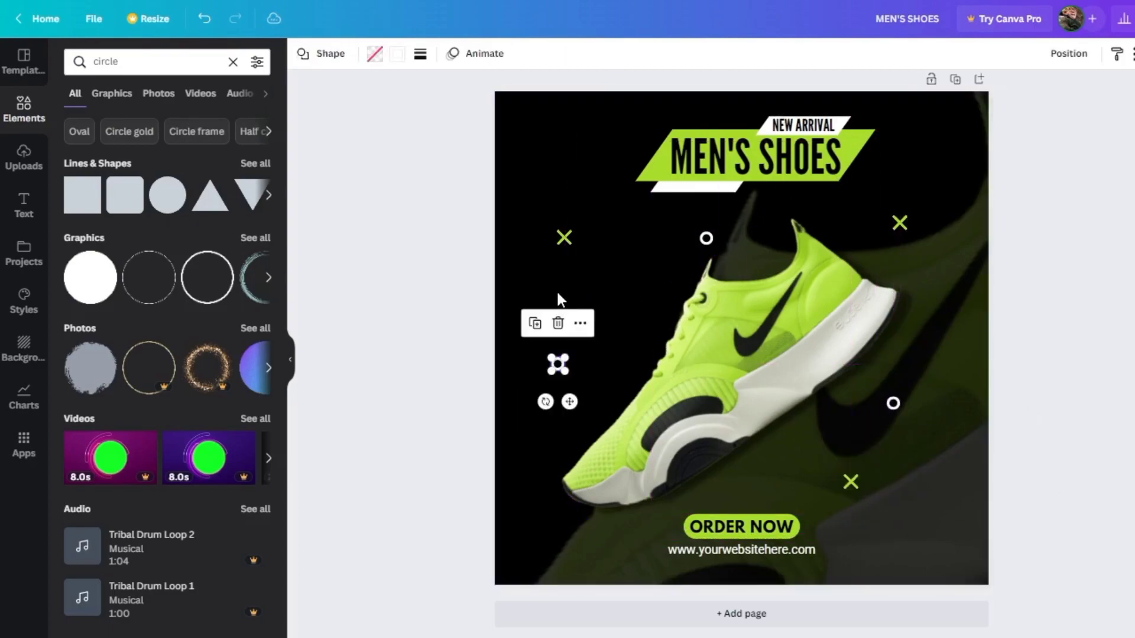
{"action": "left_click", "coordinate": [850, 482]}
{"action": "left_click_drag", "start_coordinate": [851, 482], "coordinate": [834, 482]}
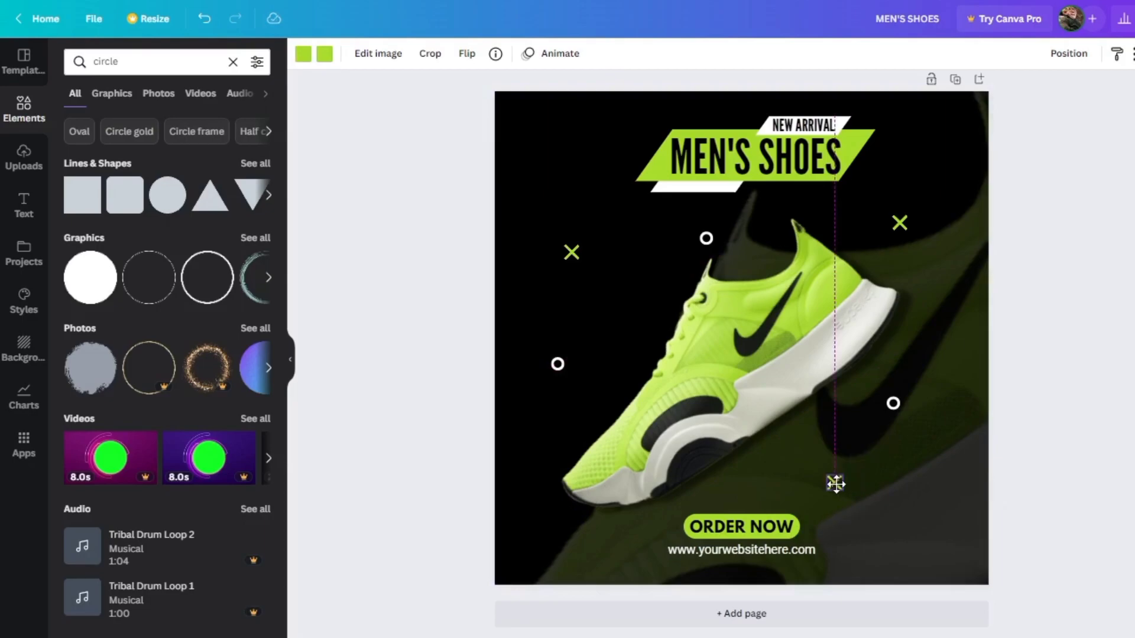
{"action": "left_click", "coordinate": [839, 439]}
{"action": "scroll", "coordinate": [840, 439], "scroll_direction": "down", "scroll_amount": 3}
{"action": "scroll", "coordinate": [839, 439], "scroll_direction": "up", "scroll_amount": 3}
Step: Search the graphics for "dots" and add the widely spaced square dot grid to the design
{"action": "left_click", "coordinate": [232, 62]}
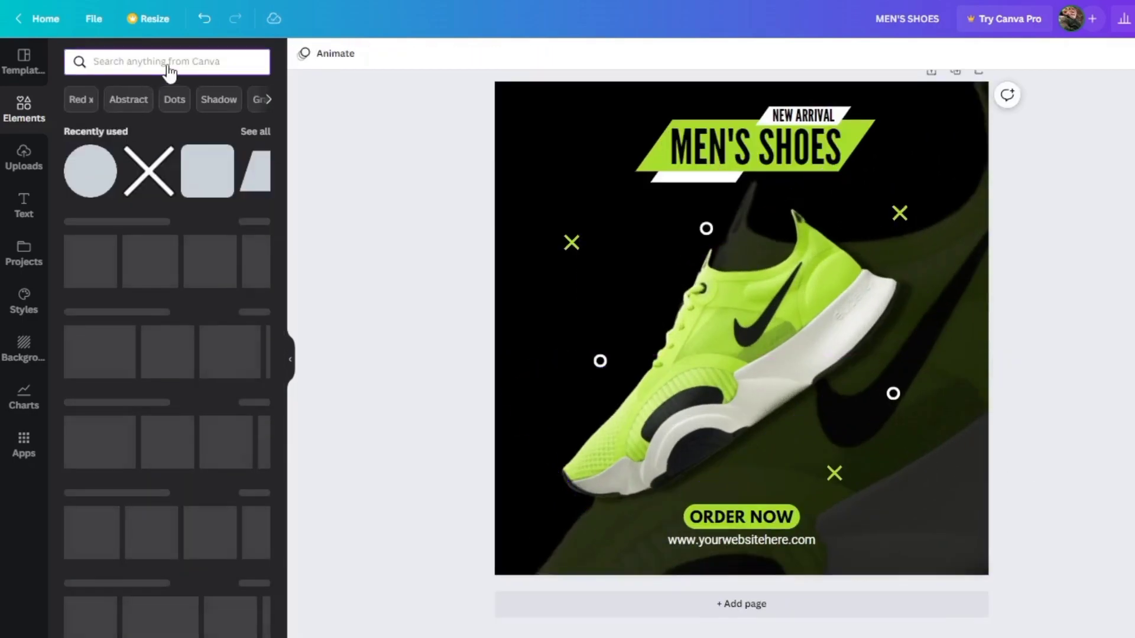
{"action": "left_click", "coordinate": [168, 61]}
{"action": "type", "text": "dots"}
{"action": "left_click", "coordinate": [111, 121]}
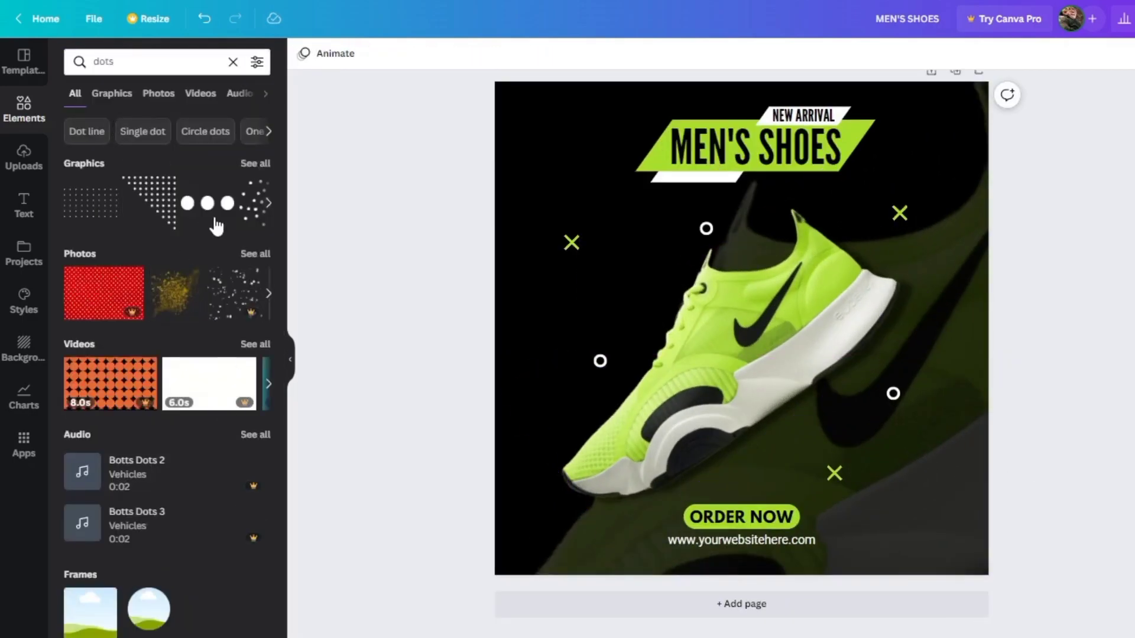
{"action": "left_click", "coordinate": [254, 163]}
{"action": "scroll", "coordinate": [182, 388], "scroll_direction": "down", "scroll_amount": 8}
{"action": "scroll", "coordinate": [191, 362], "scroll_direction": "down", "scroll_amount": 15}
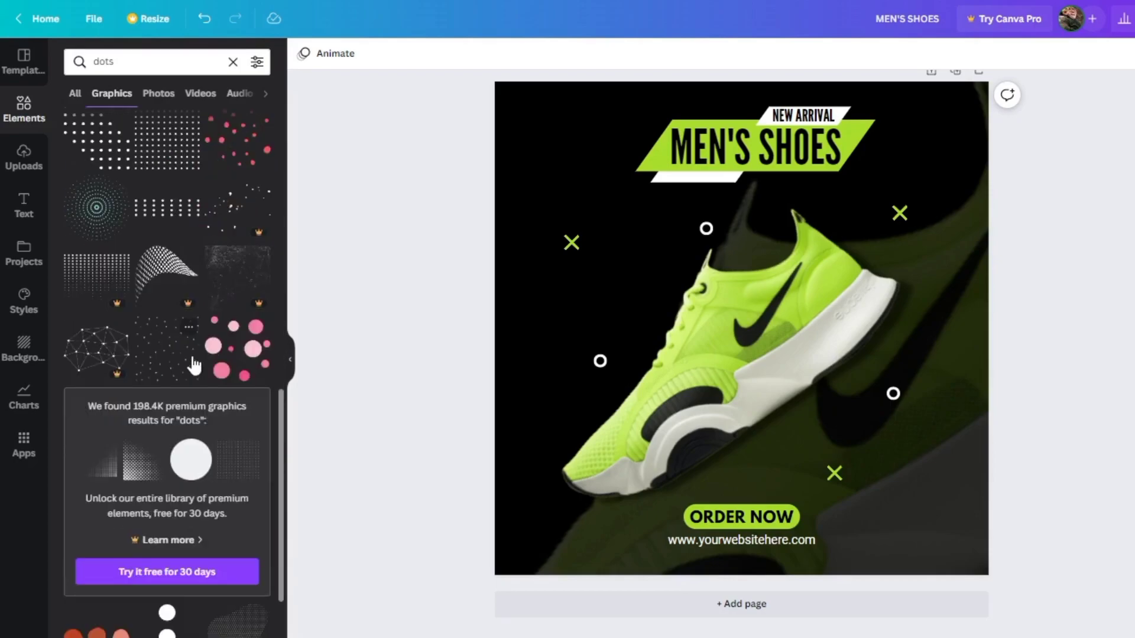
{"action": "left_click", "coordinate": [96, 201]}
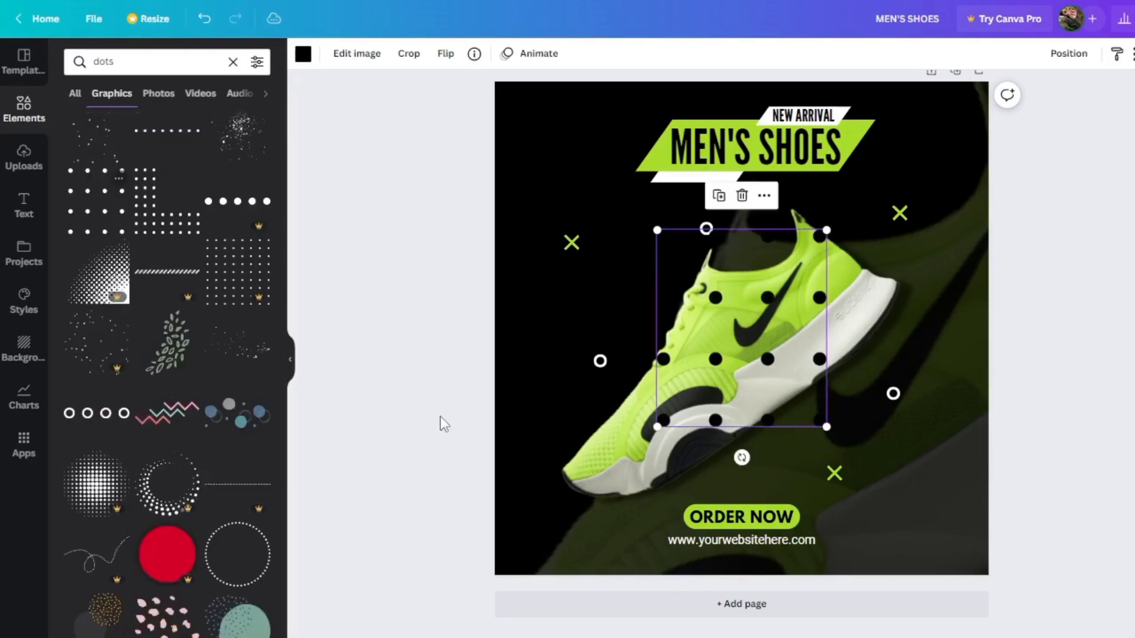
Step: Shrink the dot grid, recolor it lime green and place it in the design's top-left corner
{"action": "left_click_drag", "start_coordinate": [827, 427], "coordinate": [532, 197]}
{"action": "left_click", "coordinate": [304, 54]}
{"action": "left_click_drag", "start_coordinate": [526, 260], "coordinate": [437, 188]}
Step: Place a copy of the dot grid in the design's bottom-right corner and recolor it white
{"action": "left_click_drag", "start_coordinate": [553, 184], "coordinate": [922, 545]}
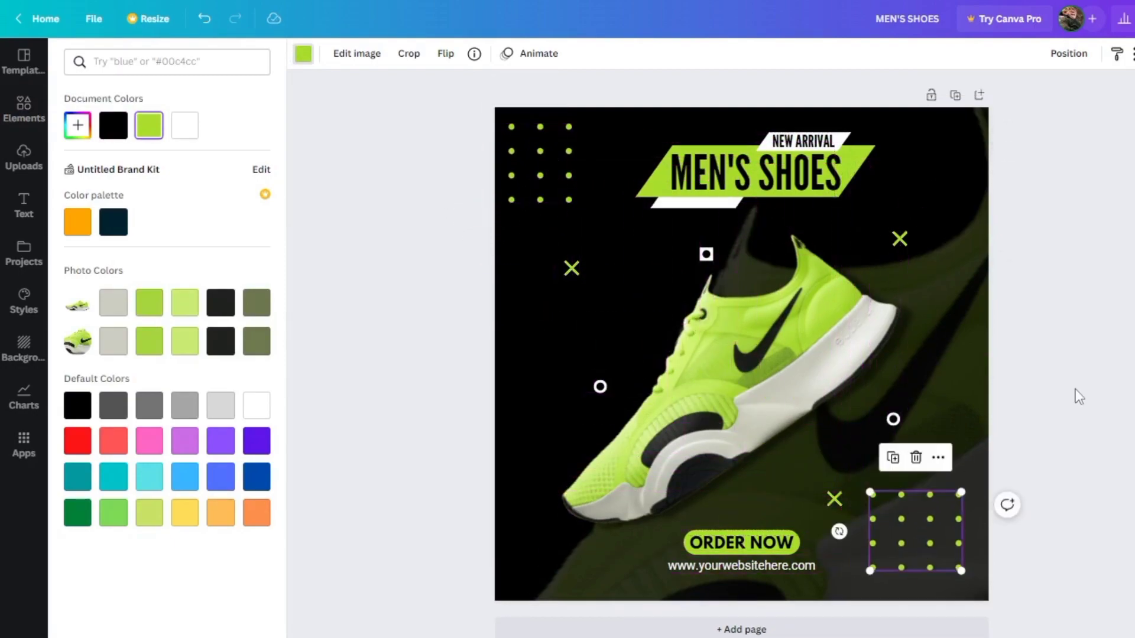
{"action": "left_click", "coordinate": [308, 59]}
{"action": "left_click", "coordinate": [184, 126]}
{"action": "left_click", "coordinate": [567, 357]}
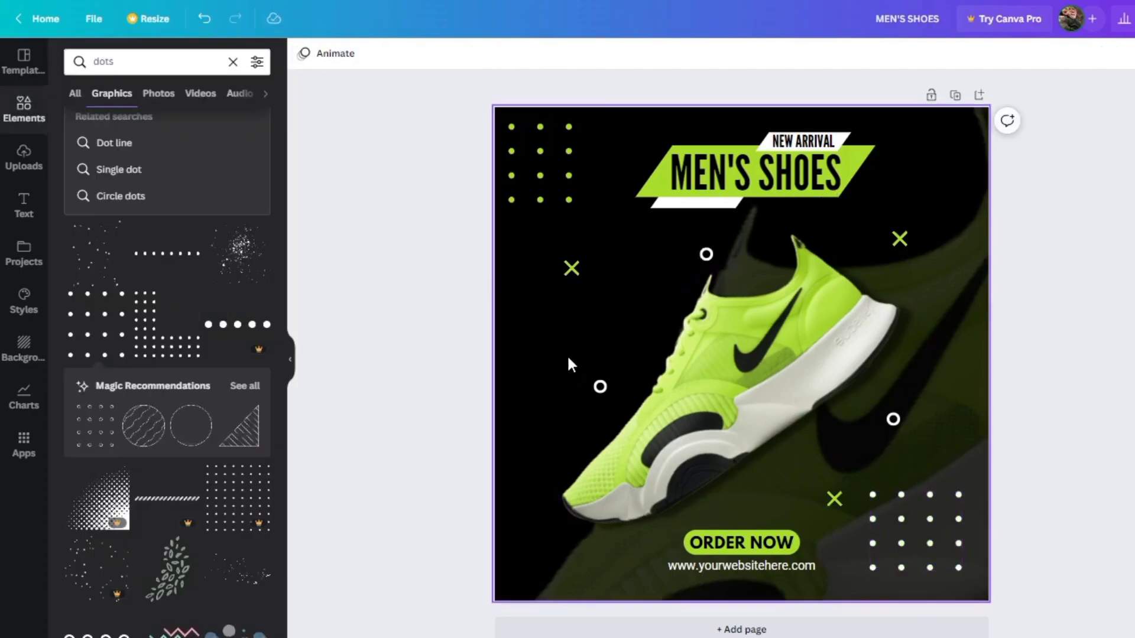
Step: Duplicate the white dot grid up to the design's right edge and recolor the copy lime green
{"action": "scroll", "coordinate": [566, 357], "scroll_direction": "down", "scroll_amount": 1}
{"action": "left_click_drag", "start_coordinate": [879, 490], "coordinate": [884, 491]}
{"action": "left_click_drag", "start_coordinate": [946, 382], "coordinate": [944, 267], "text": "alt"}
{"action": "left_click", "coordinate": [303, 54]}
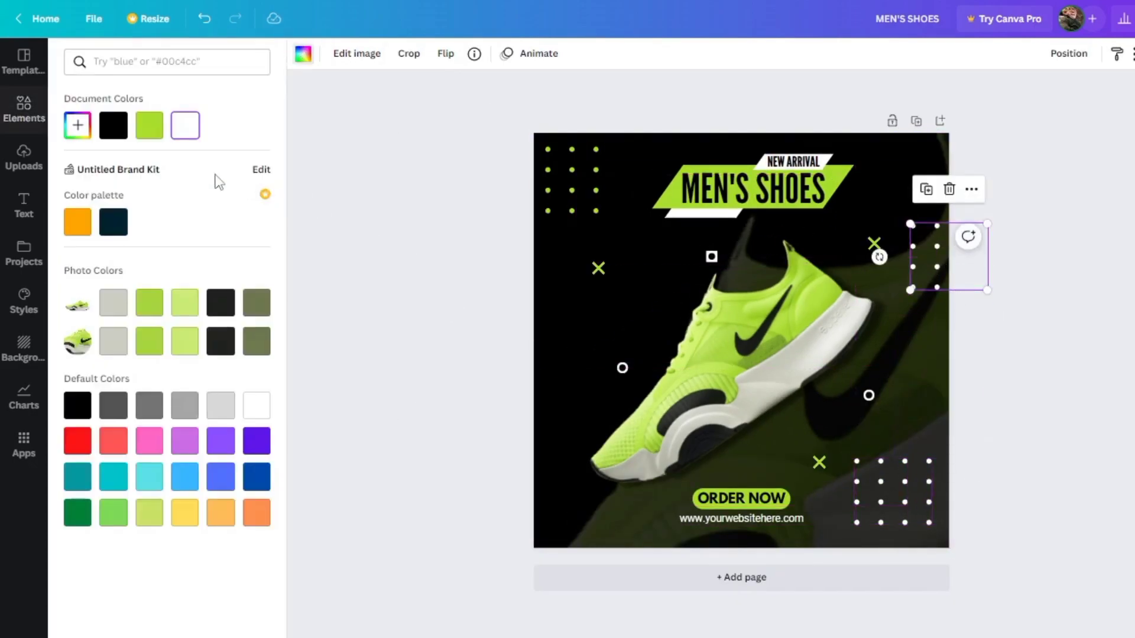
{"action": "left_click", "coordinate": [150, 125]}
{"action": "left_click", "coordinate": [449, 255]}
Step: Nudge the main shoe to the right, moving the right-edge dots to the bottom-left corner and the bottom-right dots up the right edge
{"action": "left_click_drag", "start_coordinate": [761, 357], "coordinate": [778, 349]}
{"action": "left_click_drag", "start_coordinate": [929, 267], "coordinate": [648, 515]}
{"action": "left_click_drag", "start_coordinate": [905, 497], "coordinate": [955, 401]}
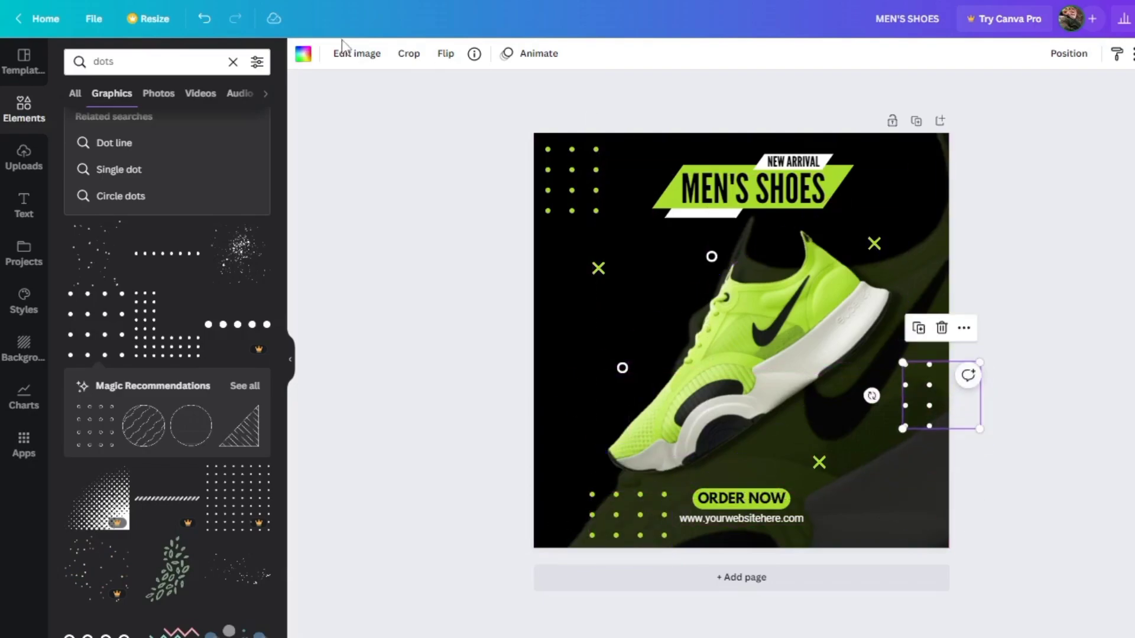
Step: Recolor the right-edge dot grid lime green and the bottom-left dot grid white
{"action": "left_click", "coordinate": [303, 54]}
{"action": "left_click", "coordinate": [604, 524]}
{"action": "left_click", "coordinate": [305, 54]}
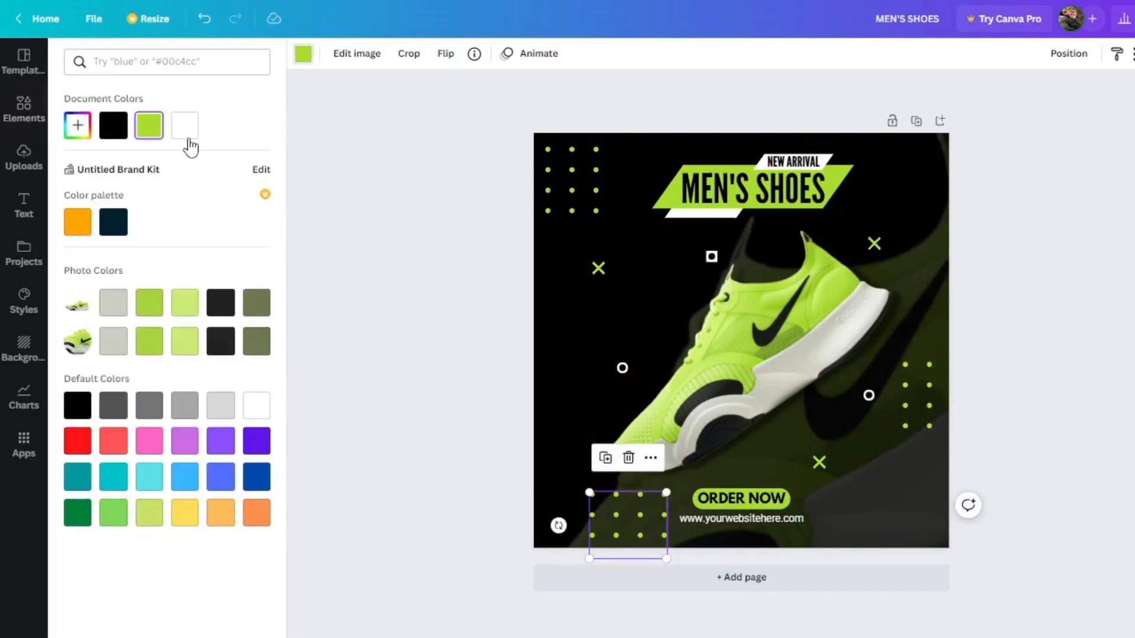
{"action": "left_click", "coordinate": [186, 126]}
{"action": "left_click", "coordinate": [1053, 481]}
{"action": "scroll", "coordinate": [906, 454], "scroll_direction": "down", "scroll_amount": 3}
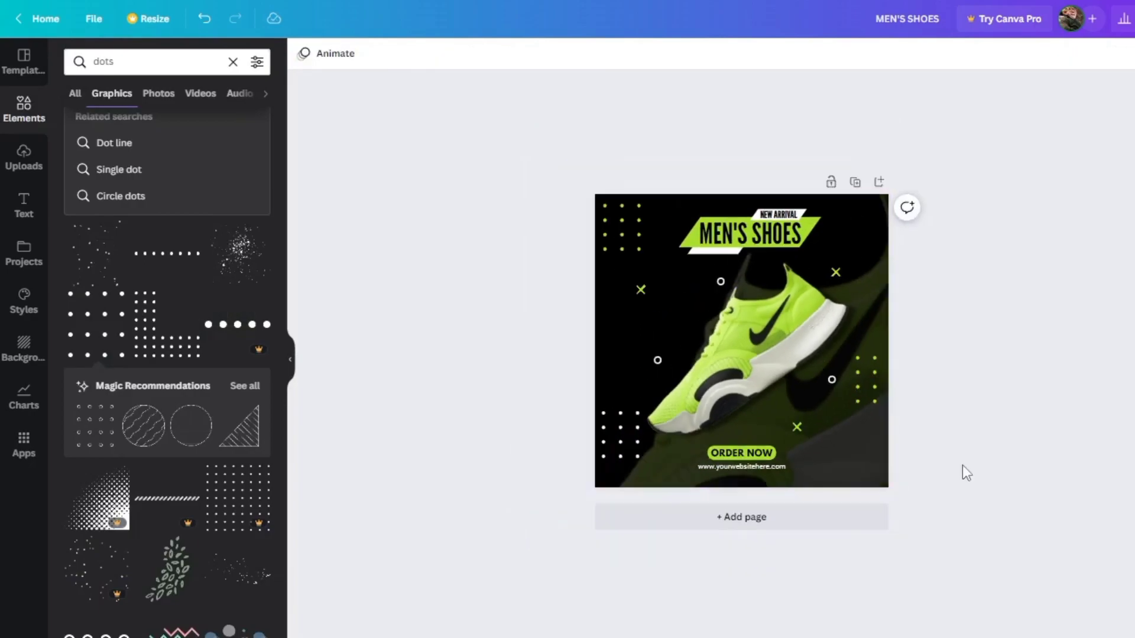
Step: Add a heading text box to the design containing LOGO on two separate lines
{"action": "scroll", "coordinate": [962, 465], "scroll_direction": "up", "scroll_amount": 5}
{"action": "scroll", "coordinate": [926, 348], "scroll_direction": "down", "scroll_amount": 3}
{"action": "left_click", "coordinate": [23, 204]}
{"action": "left_click", "coordinate": [174, 63]}
{"action": "left_click", "coordinate": [25, 214]}
{"action": "left_click", "coordinate": [165, 180]}
{"action": "type", "text": "LOGO"}
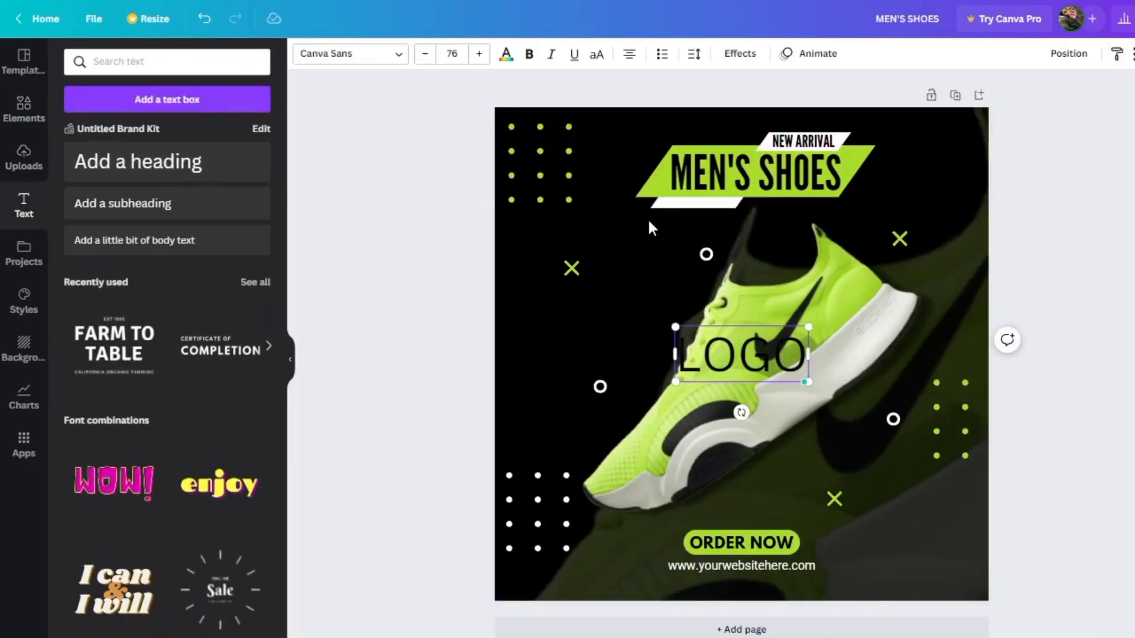
{"action": "key", "text": "Return"}
{"action": "type", "text": "LOGO"}
Step: Set the LOGO text's font to League Spartan and its line spacing to 0.94
{"action": "left_click", "coordinate": [399, 53]}
{"action": "left_click", "coordinate": [177, 61]}
{"action": "left_click", "coordinate": [112, 177]}
{"action": "left_click", "coordinate": [112, 152]}
{"action": "key", "text": "ctrl+a"}
{"action": "left_click", "coordinate": [694, 54]}
{"action": "left_click_drag", "start_coordinate": [777, 150], "coordinate": [739, 149]}
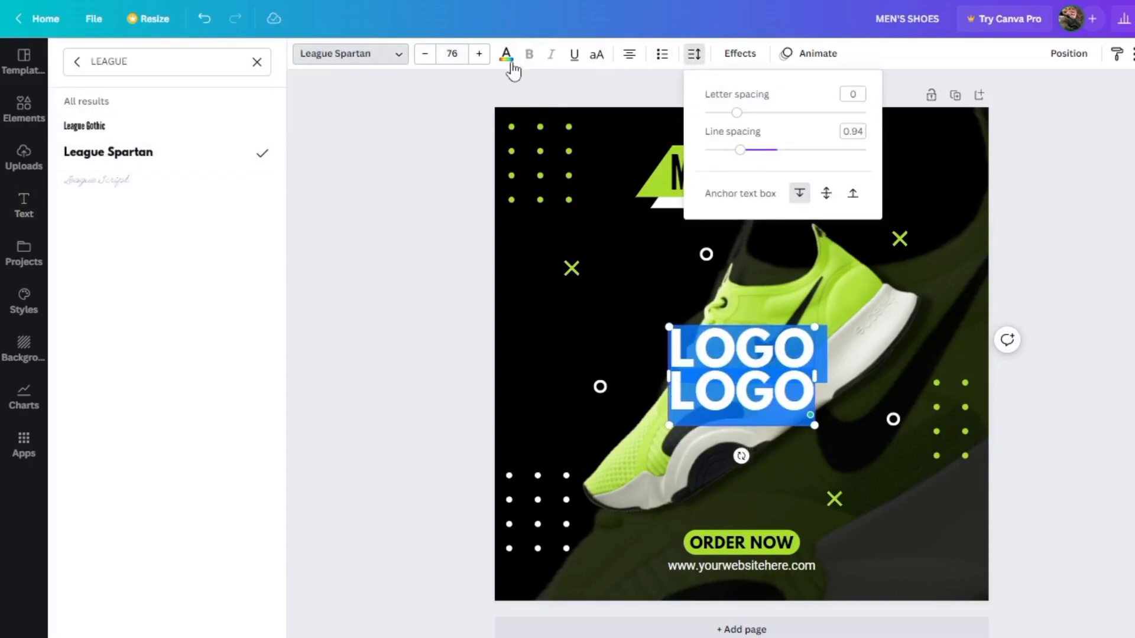
Step: Recolor the LOGO text lime green, shrink it to about size 25.6 and place it in the design's top-right corner
{"action": "left_click", "coordinate": [506, 54]}
{"action": "left_click", "coordinate": [150, 124]}
{"action": "left_click", "coordinate": [1095, 368]}
{"action": "left_click_drag", "start_coordinate": [740, 377], "coordinate": [910, 169]}
{"action": "left_click", "coordinate": [847, 223]}
{"action": "left_click", "coordinate": [854, 195]}
{"action": "left_click_drag", "start_coordinate": [844, 208], "coordinate": [930, 148]}
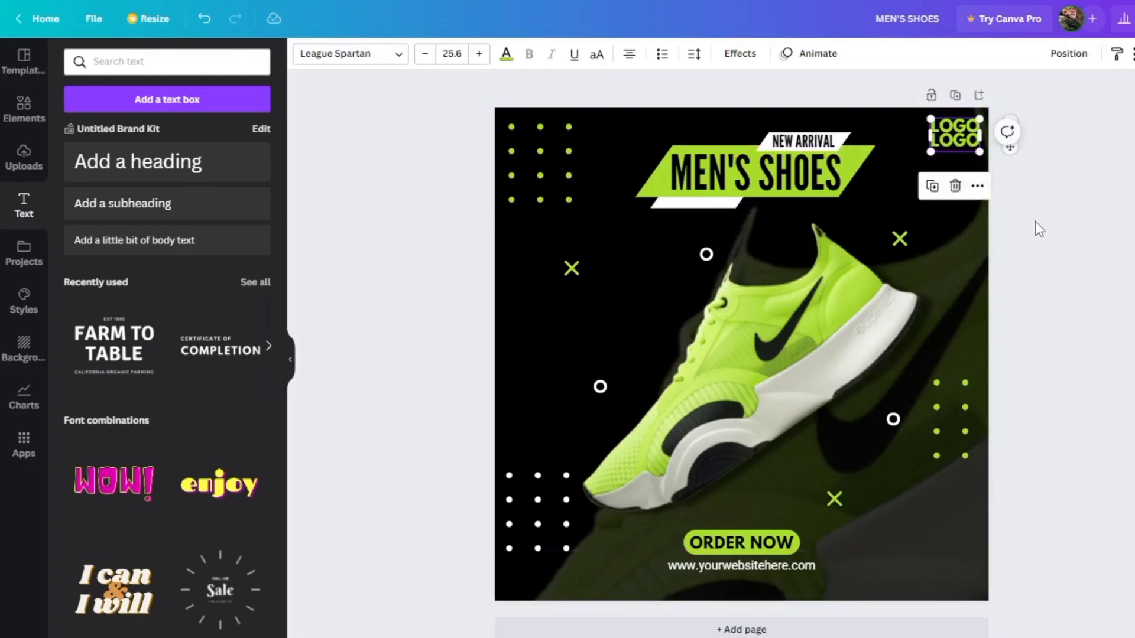
Step: Move the design's top-left dot grid inward and down so that four columns of dots show
{"action": "left_click", "coordinate": [1034, 222]}
{"action": "scroll", "coordinate": [841, 497], "scroll_direction": "down", "scroll_amount": 4}
{"action": "scroll", "coordinate": [839, 460], "scroll_direction": "up", "scroll_amount": 3}
{"action": "left_click_drag", "start_coordinate": [571, 187], "coordinate": [628, 264]}
{"action": "left_click", "coordinate": [1074, 408]}
Step: Shift the lime dot grid toward the design's bottom-right corner and the white bottom-left grid further off the left edge
{"action": "scroll", "coordinate": [1074, 408], "scroll_direction": "down", "scroll_amount": 3}
{"action": "left_click_drag", "start_coordinate": [857, 425], "coordinate": [867, 423]}
{"action": "left_click_drag", "start_coordinate": [623, 441], "coordinate": [607, 444]}
{"action": "left_click", "coordinate": [957, 448]}
Step: Nudge the lime X below the top-left dot grid slightly down and to the right
{"action": "scroll", "coordinate": [958, 448], "scroll_direction": "down", "scroll_amount": 3}
{"action": "scroll", "coordinate": [958, 448], "scroll_direction": "up", "scroll_amount": 4}
{"action": "left_click_drag", "start_coordinate": [622, 282], "coordinate": [626, 294]}
{"action": "left_click", "coordinate": [985, 359]}
{"action": "scroll", "coordinate": [985, 373], "scroll_direction": "down", "scroll_amount": 1}
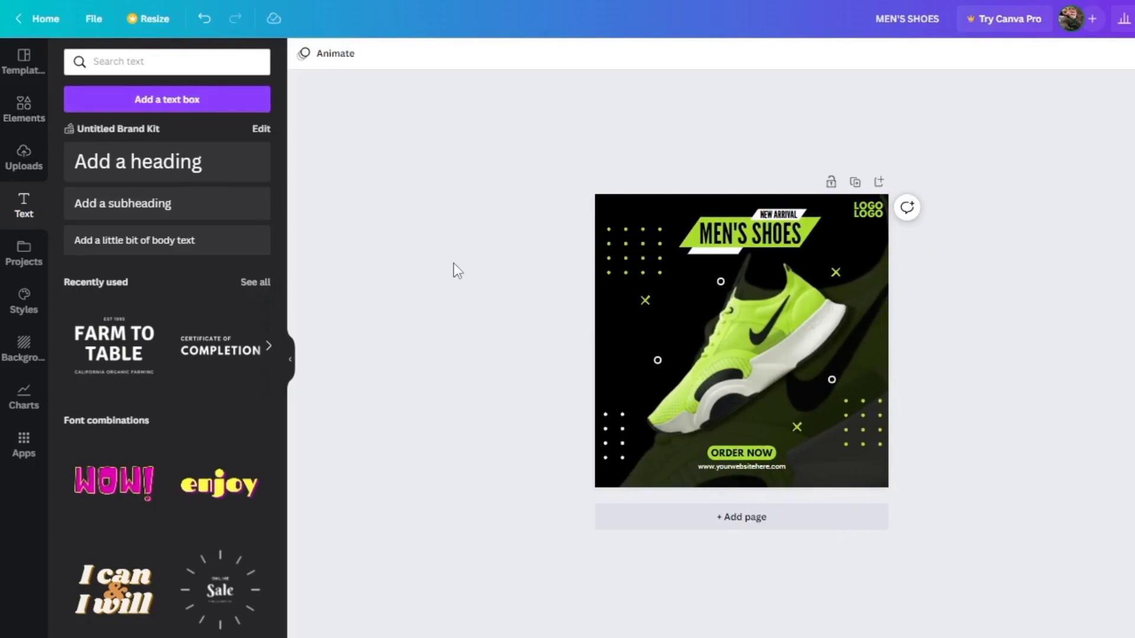
Step: Apply the Pop animation to the whole page
{"action": "left_click", "coordinate": [318, 59]}
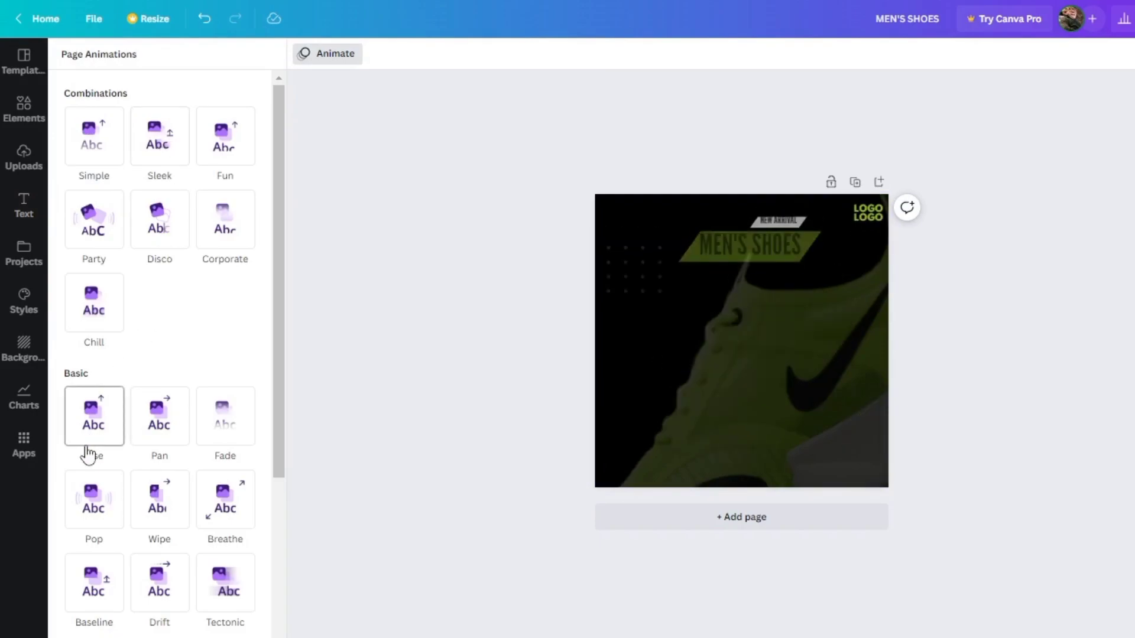
{"action": "left_click", "coordinate": [99, 512]}
{"action": "left_click", "coordinate": [950, 407]}
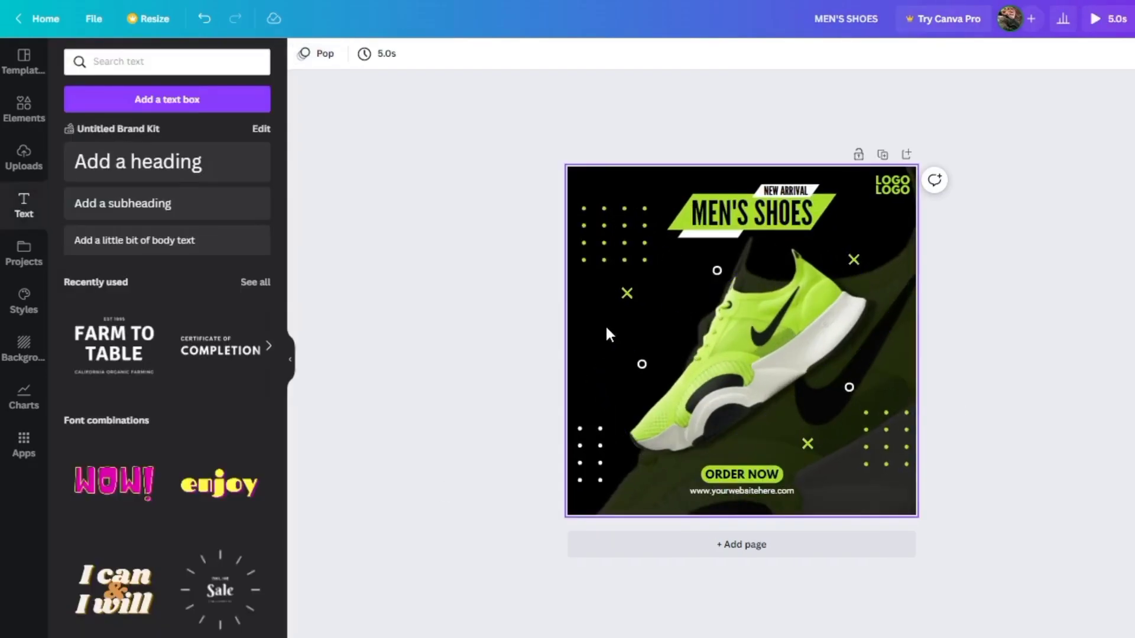
Step: Preview the animated design, replay it from the beginning and close the preview
{"action": "left_click", "coordinate": [1104, 31]}
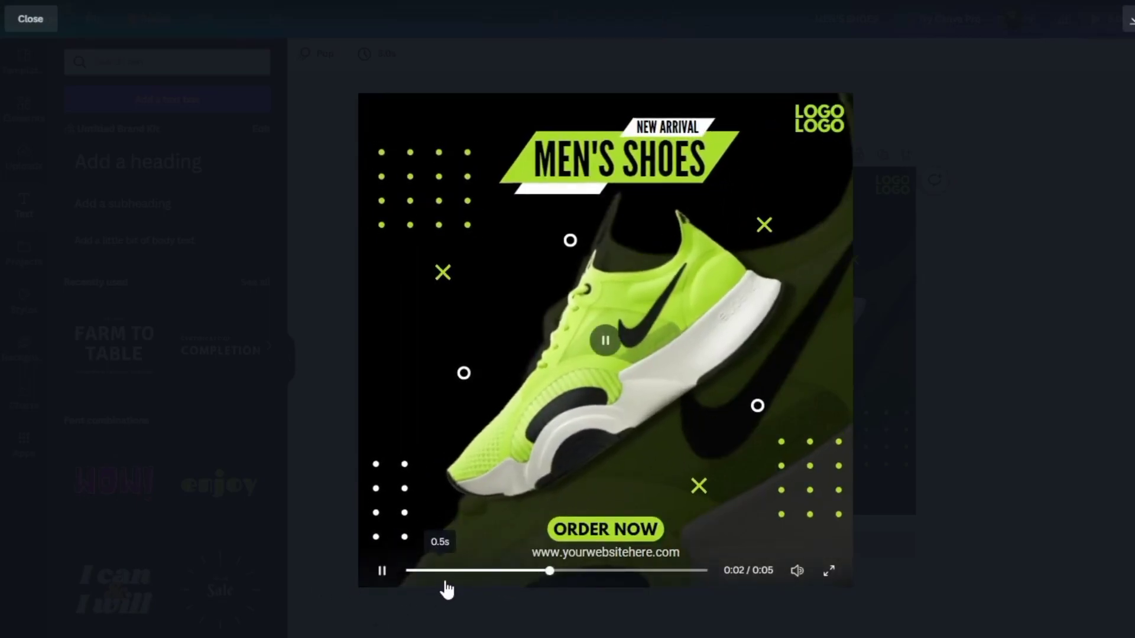
{"action": "left_click", "coordinate": [408, 571]}
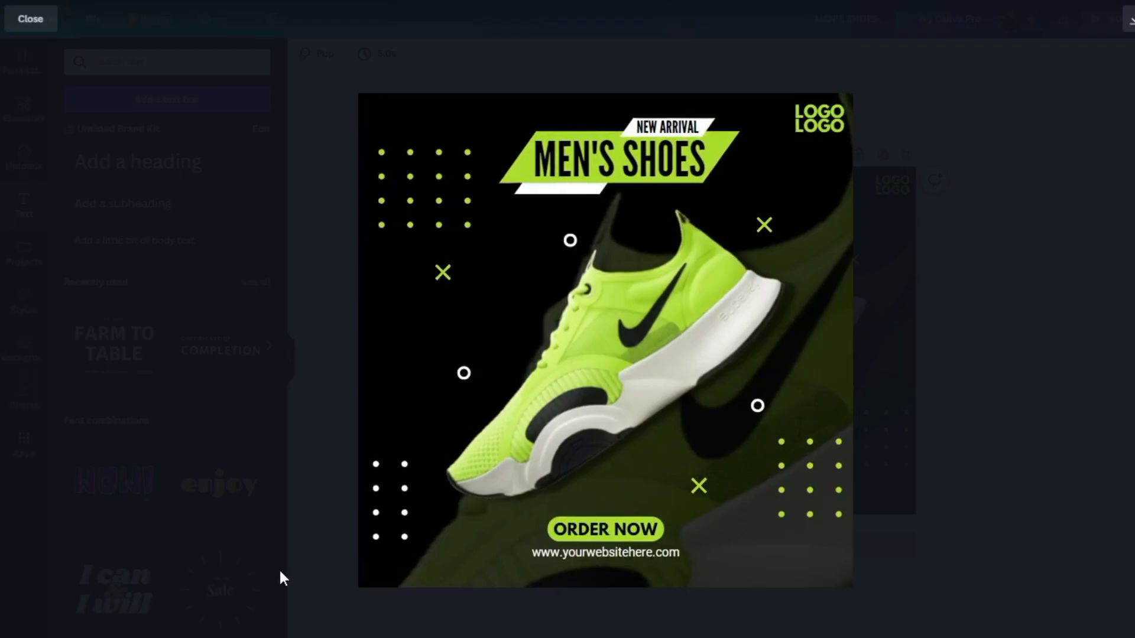
{"action": "left_click", "coordinate": [29, 22]}
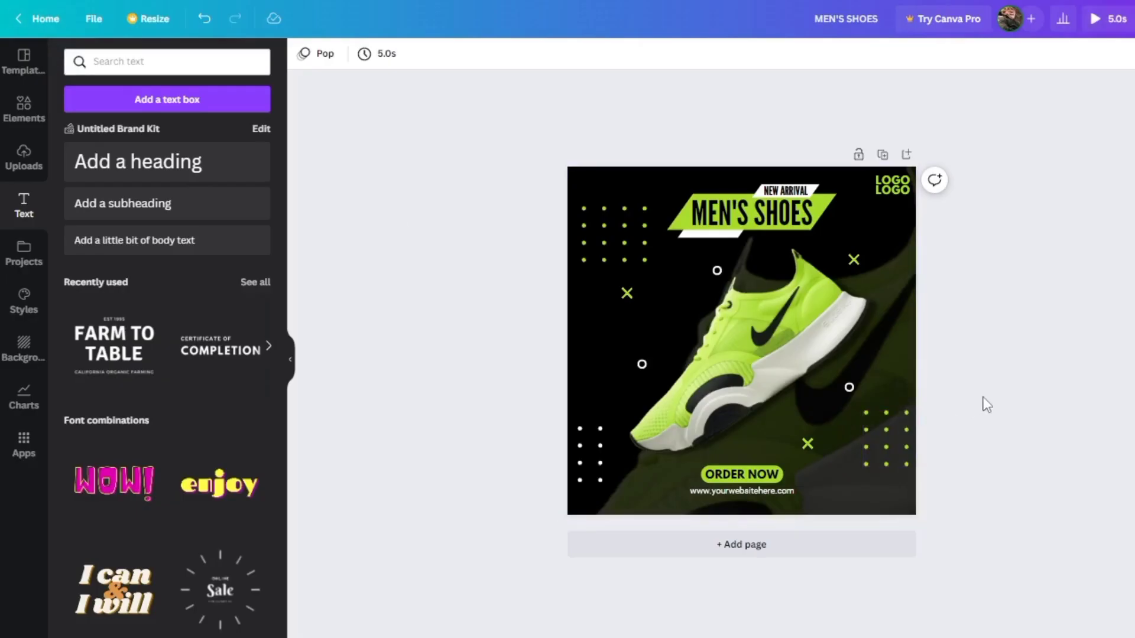
{"action": "left_click", "coordinate": [104, 28]}
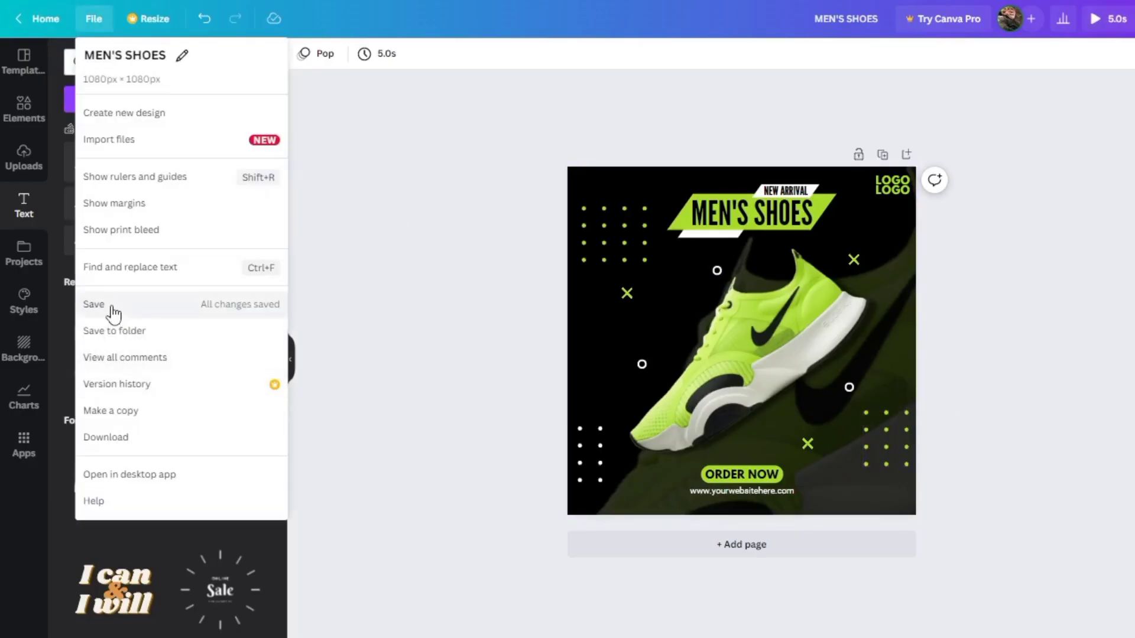
{"action": "left_click", "coordinate": [443, 371]}
{"action": "key", "text": "alt+Tab"}
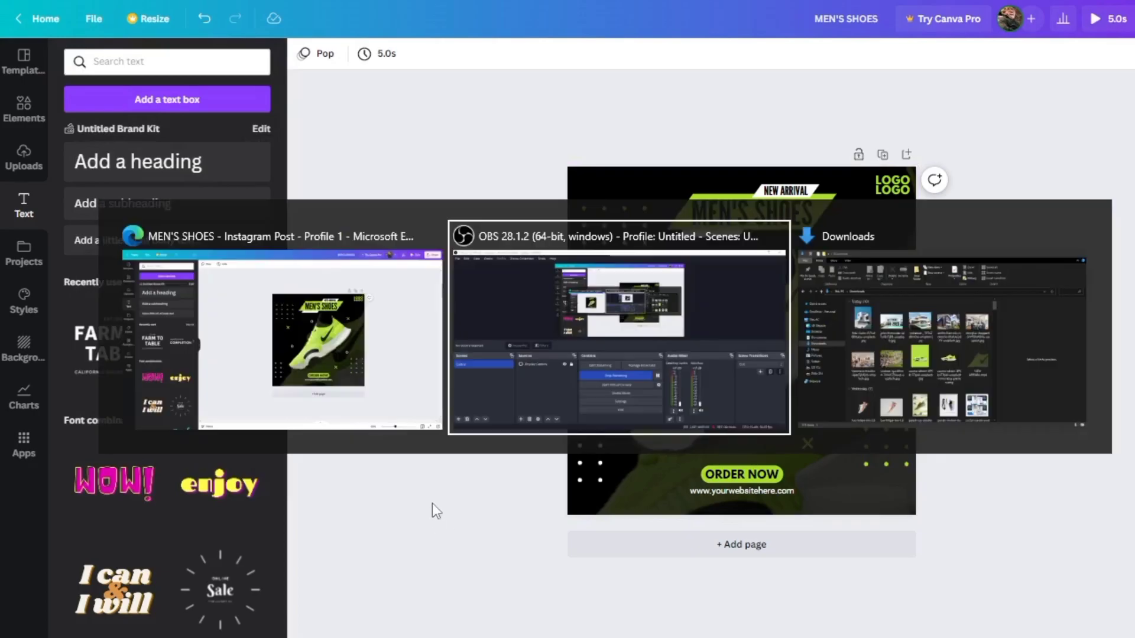